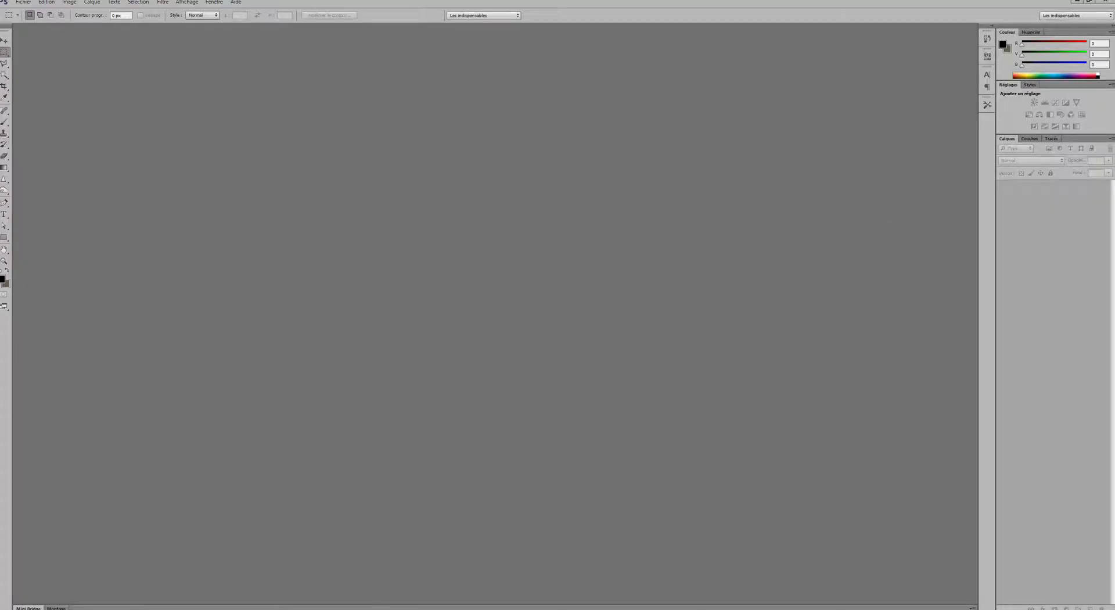
# Step: Switch to File Explorer, browse to the Logo folder inside the Misse's Misters images, and open "Logo 1920 x 960 fond noir épais.psd" in Photoshop
pyautogui.moveTo(203, 608)
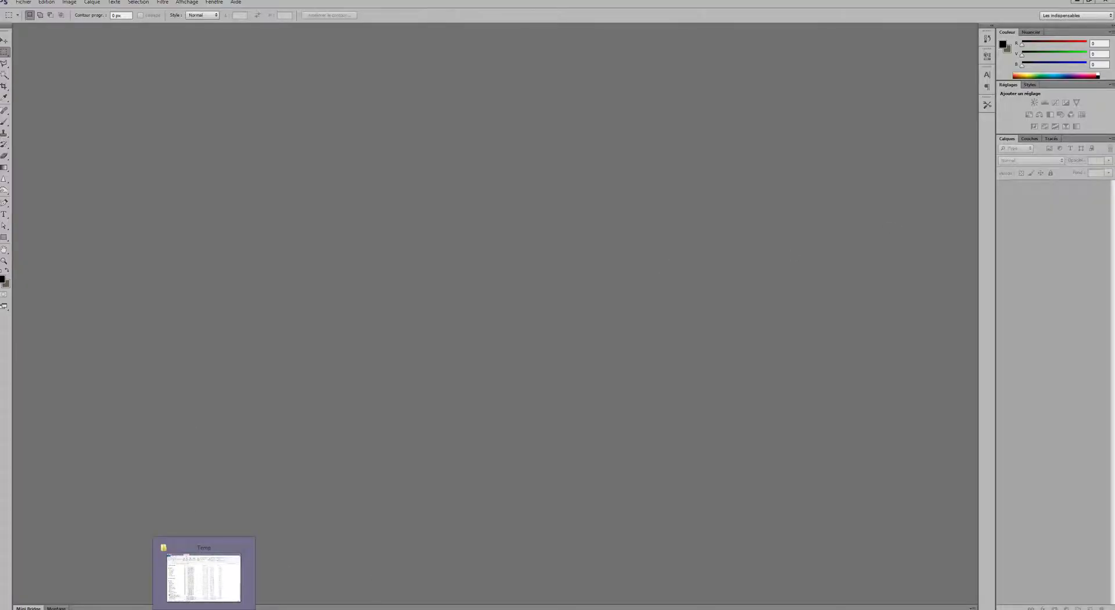
pyautogui.middleClick(204, 609)
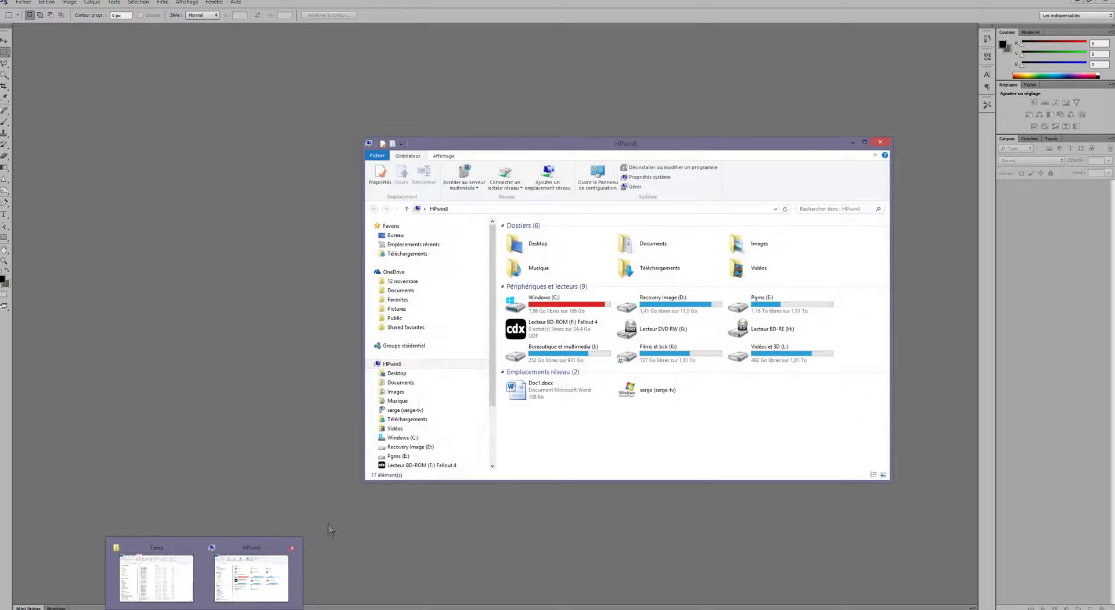
pyautogui.click(396, 391)
pyautogui.click(815, 250)
pyautogui.doubleClick(815, 250)
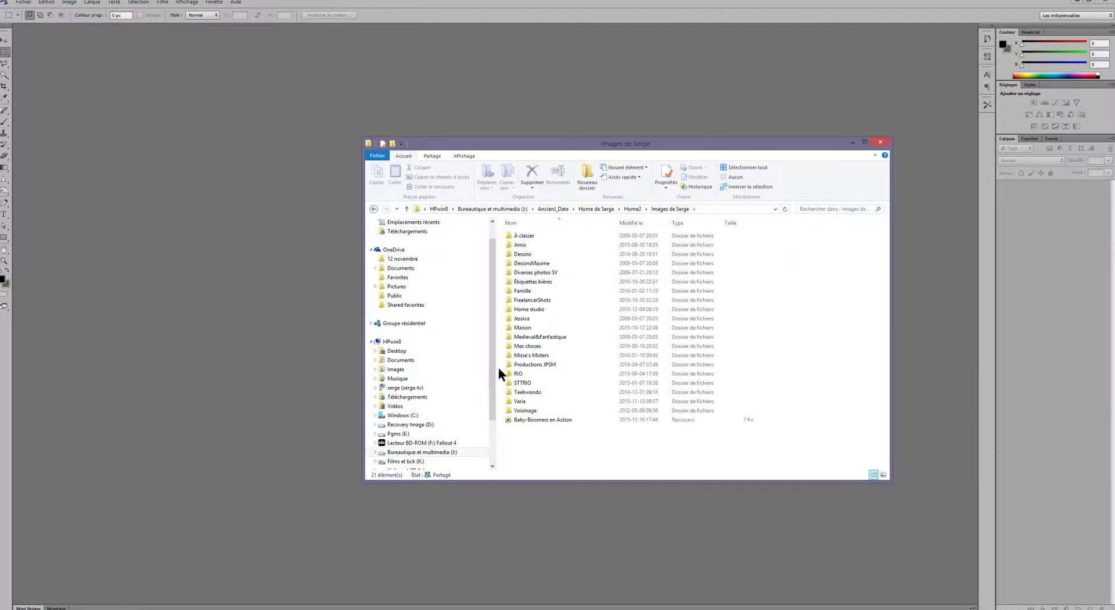
pyautogui.doubleClick(538, 361)
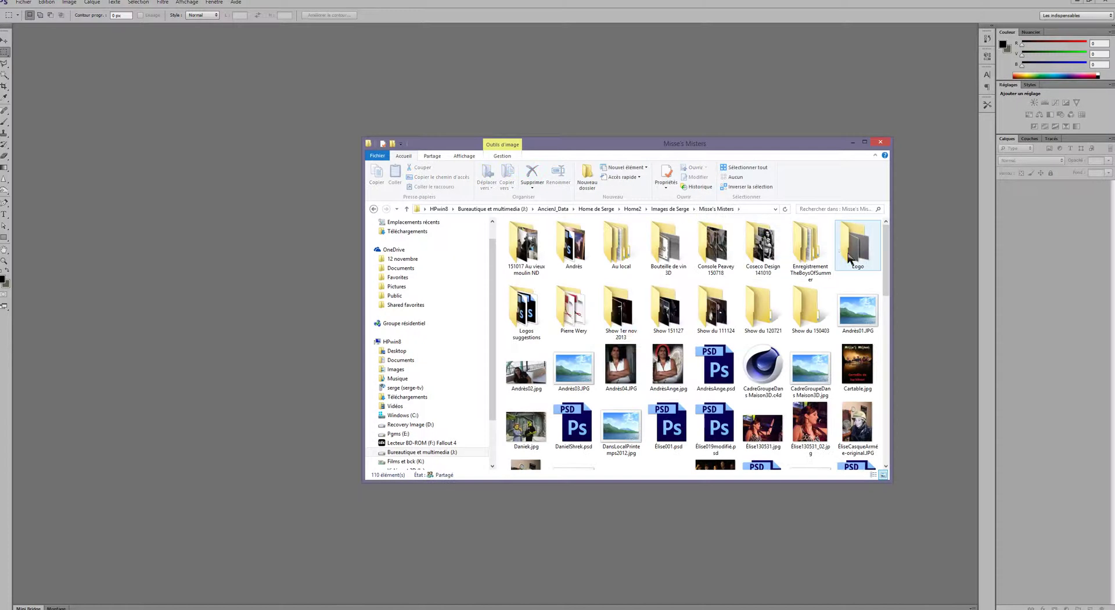
pyautogui.doubleClick(848, 249)
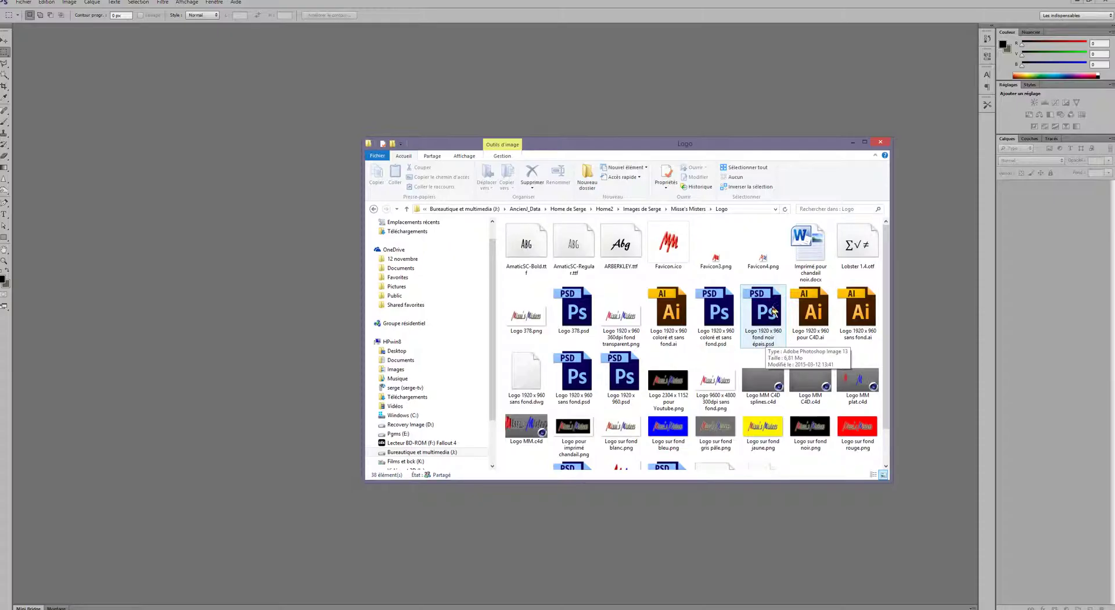
pyautogui.click(771, 313)
pyautogui.doubleClick(772, 314)
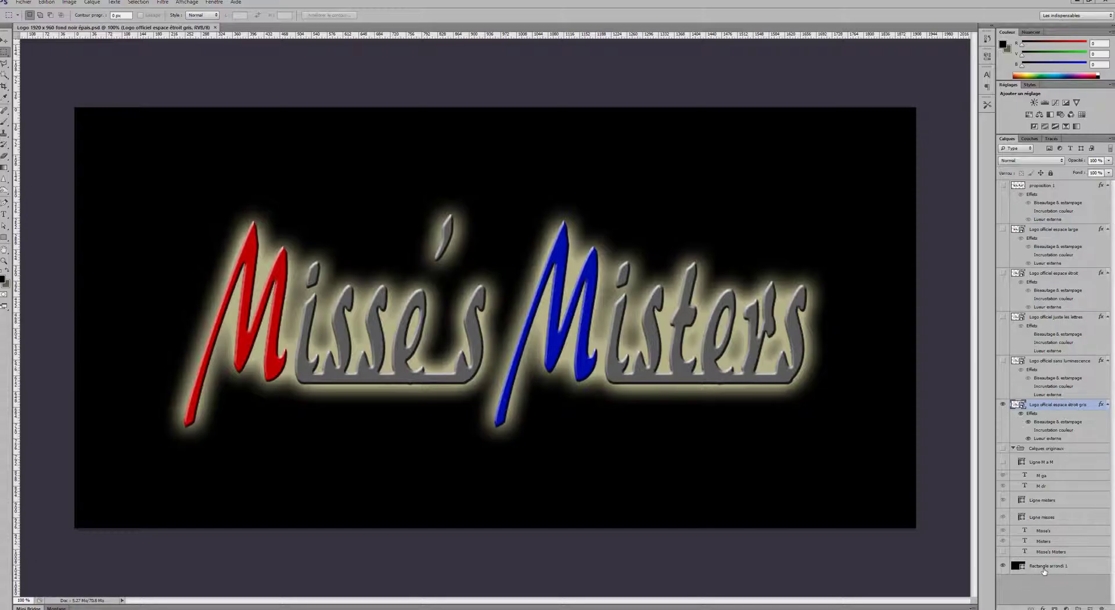
# Step: Hide the black rectangle background layer and save the transparent logo as a PNG copy in the Logo folder, named starting with "Test logo transparent"
pyautogui.click(1003, 567)
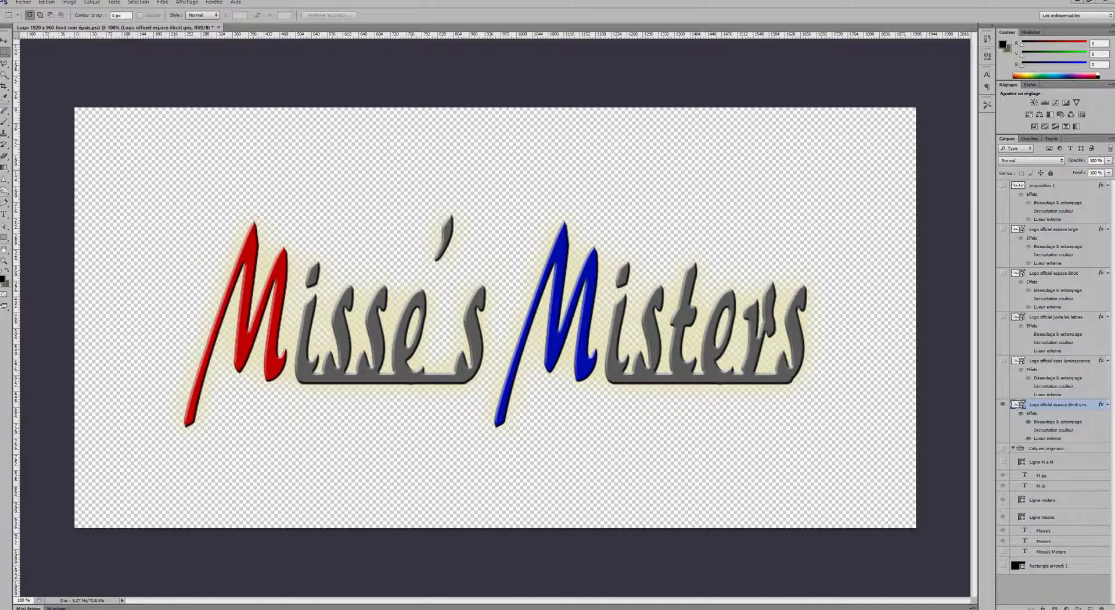
pyautogui.click(28, 7)
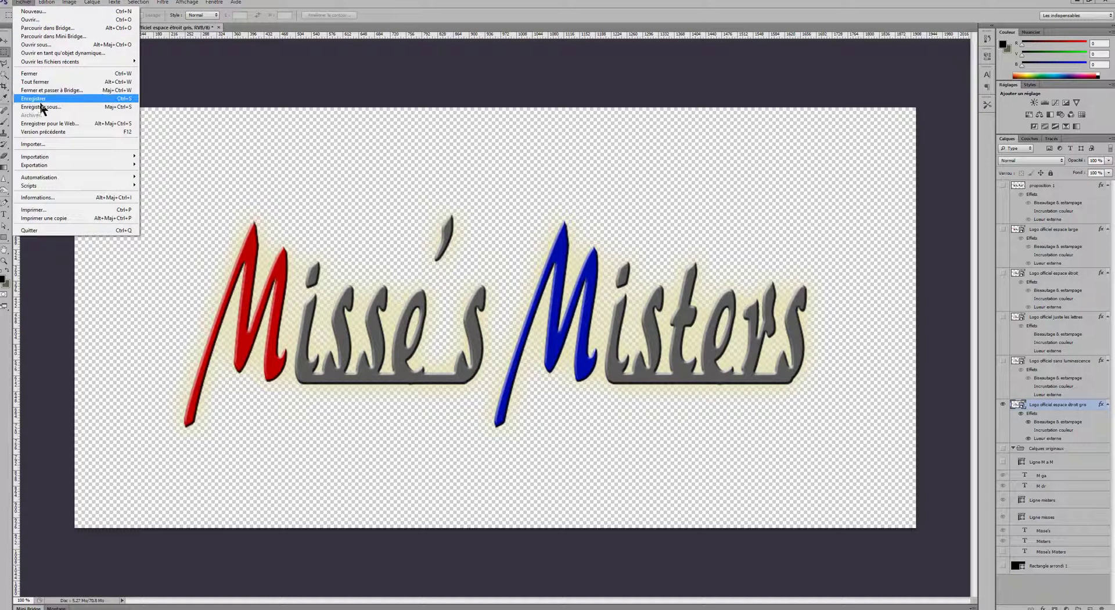
pyautogui.click(75, 108)
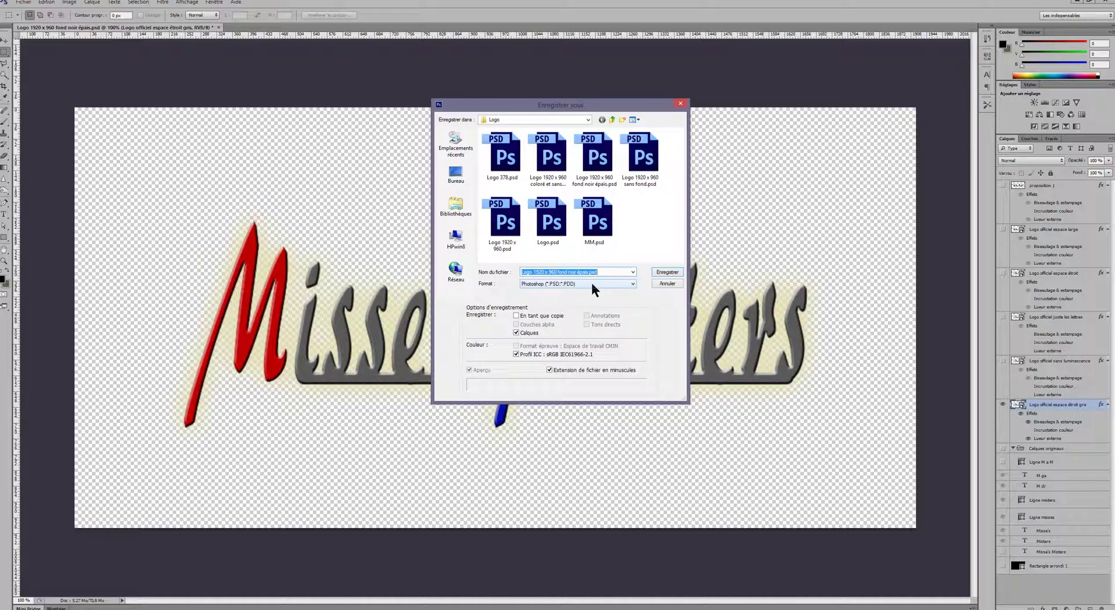
pyautogui.click(591, 282)
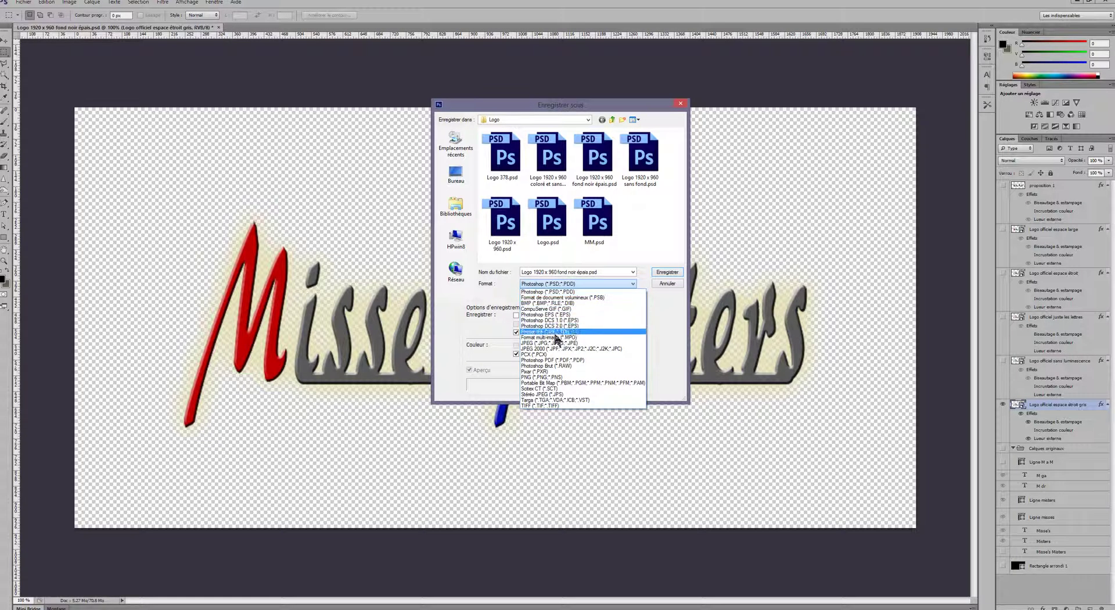
pyautogui.click(547, 378)
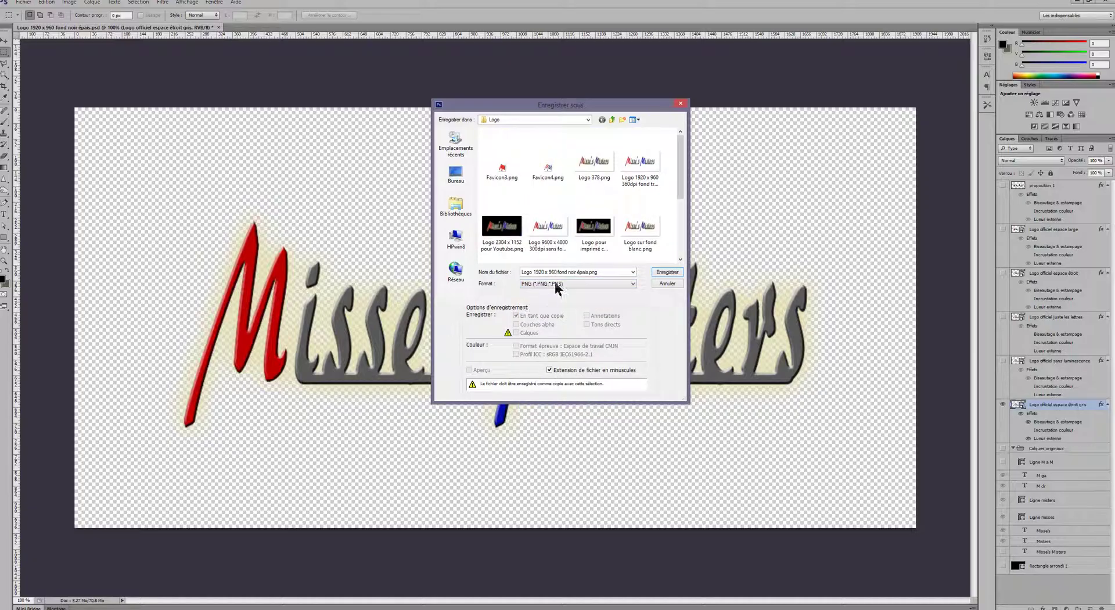
pyautogui.moveTo(598, 272); pyautogui.dragTo(502, 276)
pyautogui.write('Test logo transparent mon Coco')
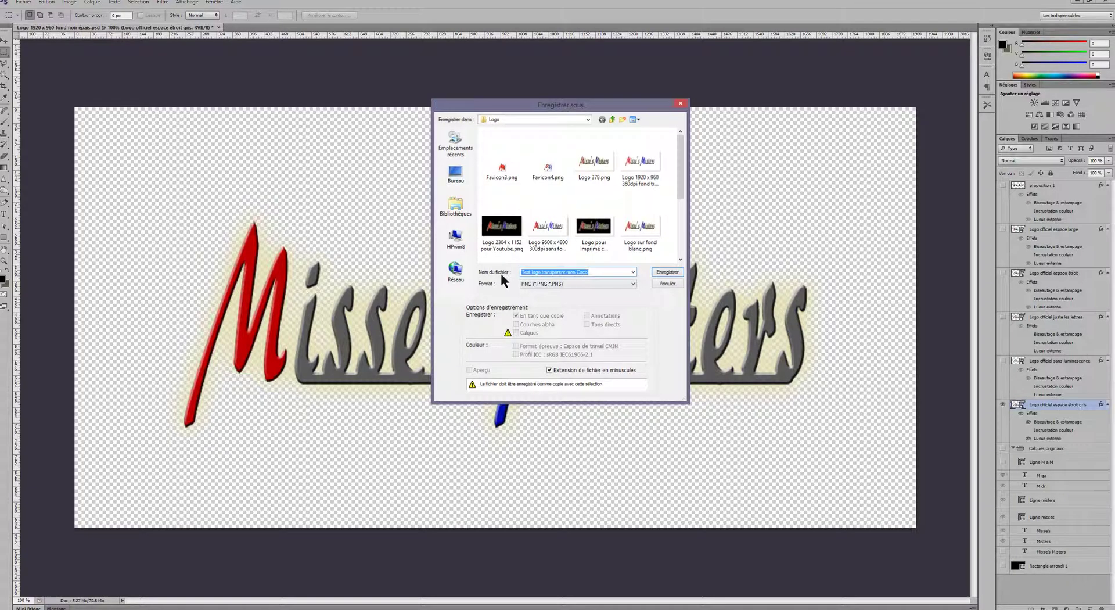
pyautogui.press('Return')
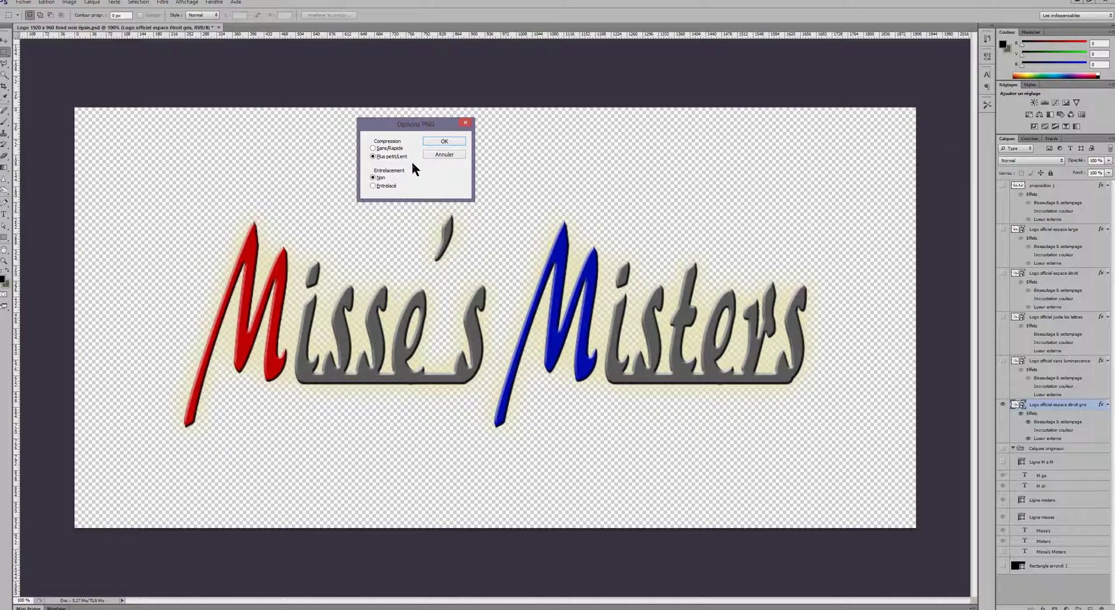
pyautogui.click(442, 143)
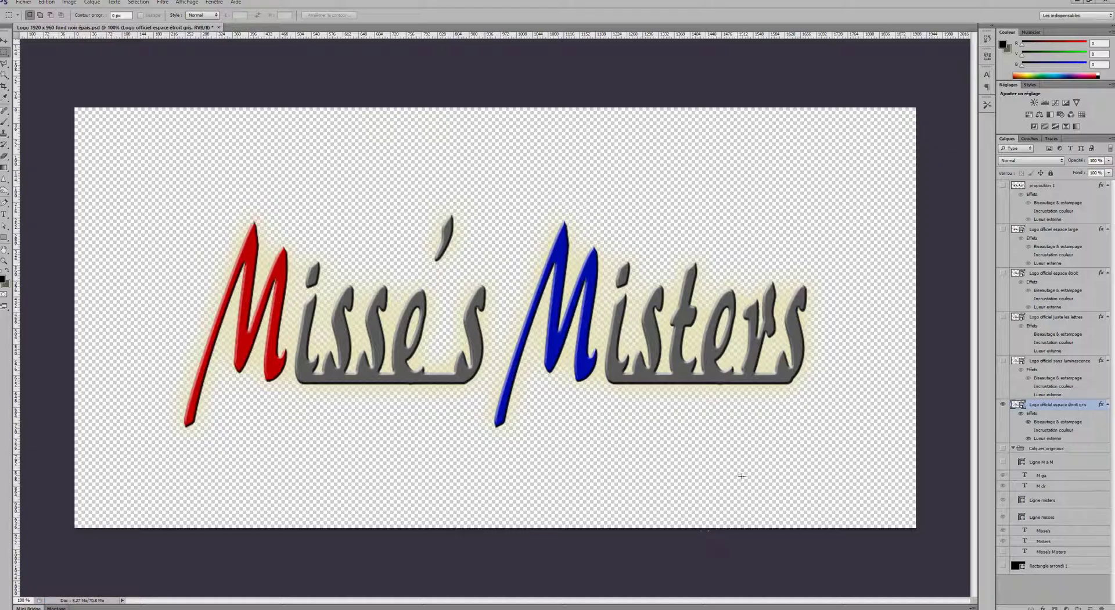
# Step: Show the black background layer again and collapse the effects lists of the five layers above "Logo officiel espace étroit gris"
pyautogui.click(1003, 565)
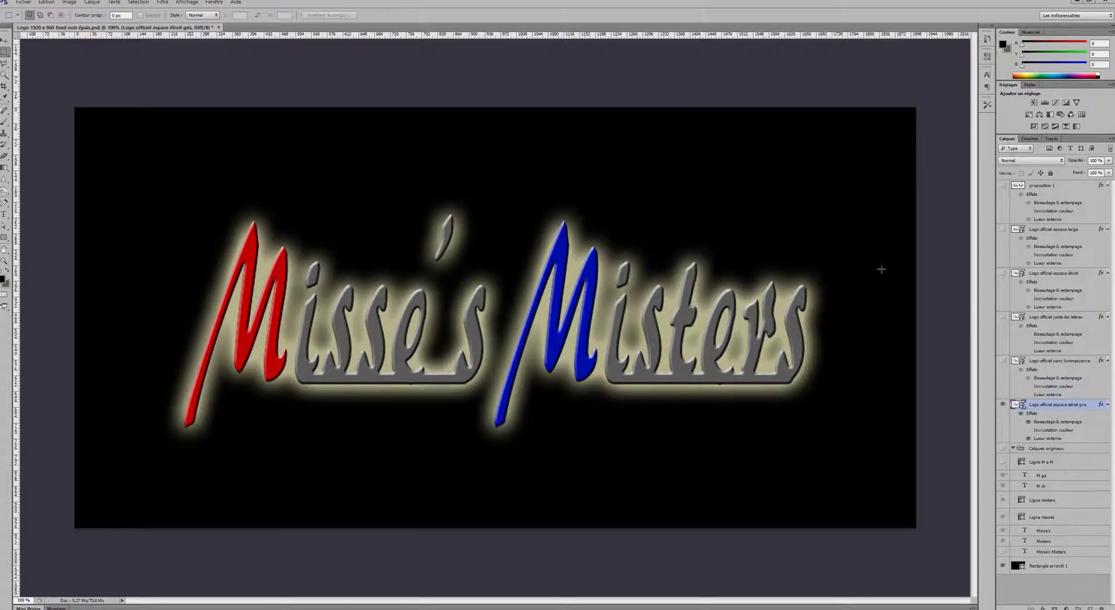
pyautogui.click(1108, 186)
pyautogui.click(1109, 196)
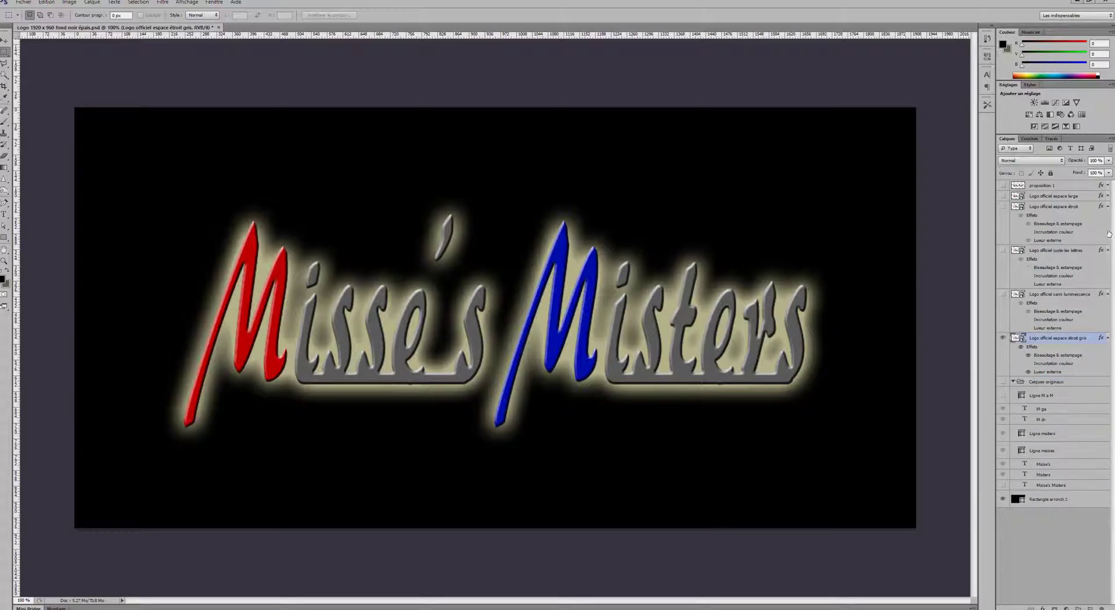
pyautogui.click(1108, 207)
pyautogui.click(1108, 217)
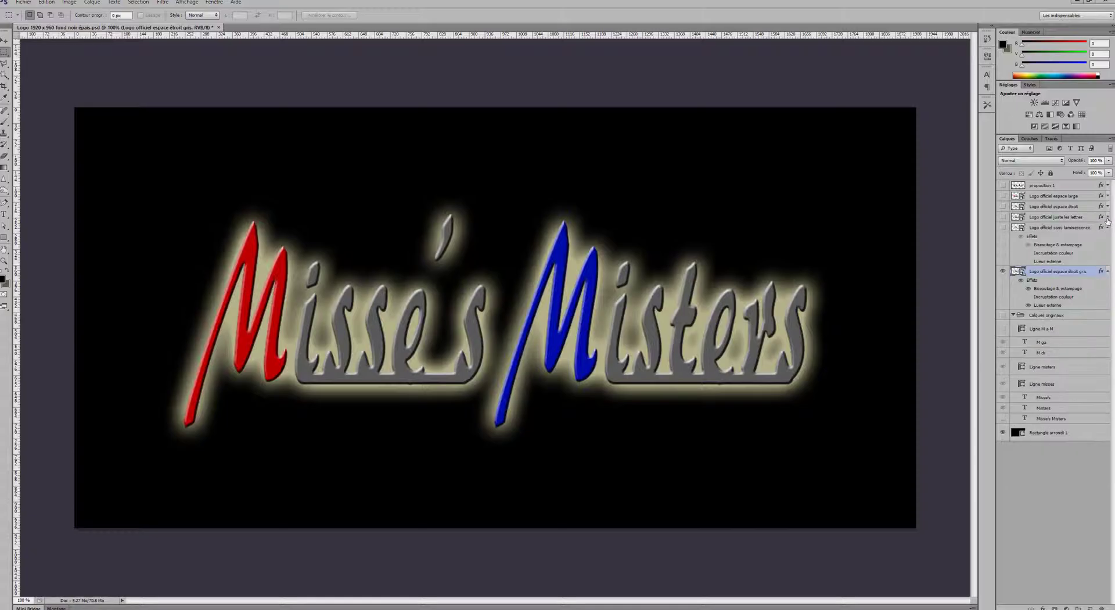
pyautogui.click(1108, 227)
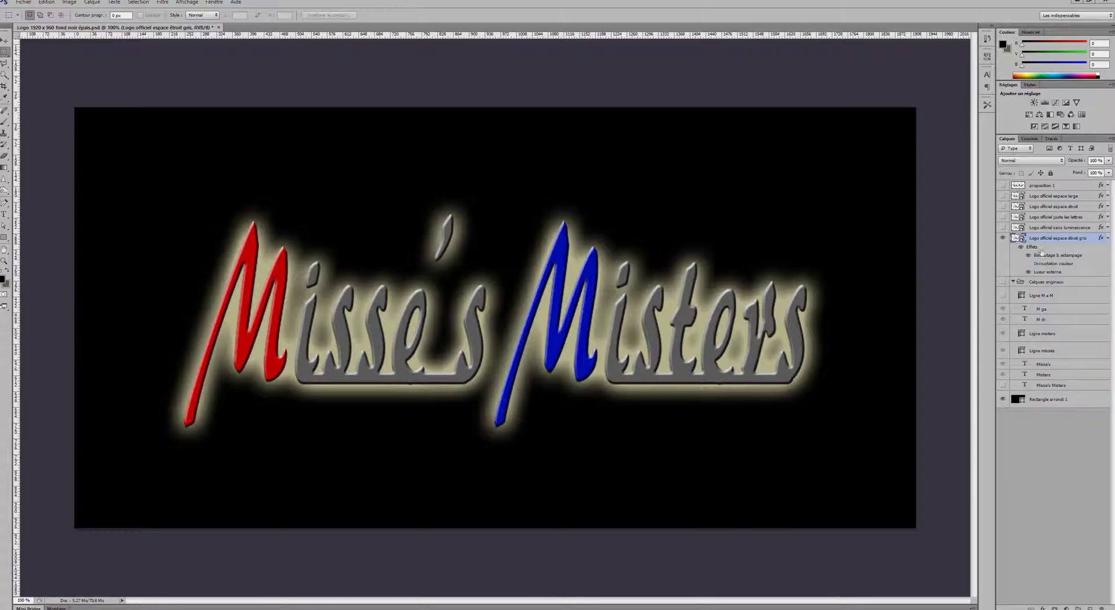
# Step: Compare the grey logo with its layer, all its effects, and its outer glow each switched off and back on
pyautogui.click(1003, 239)
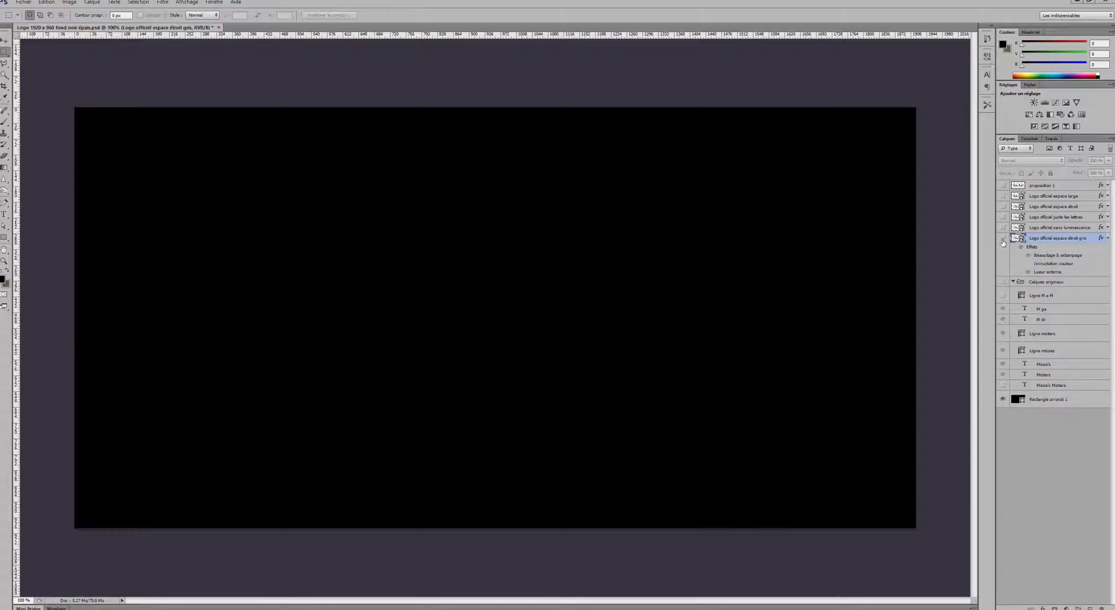
pyautogui.click(1003, 240)
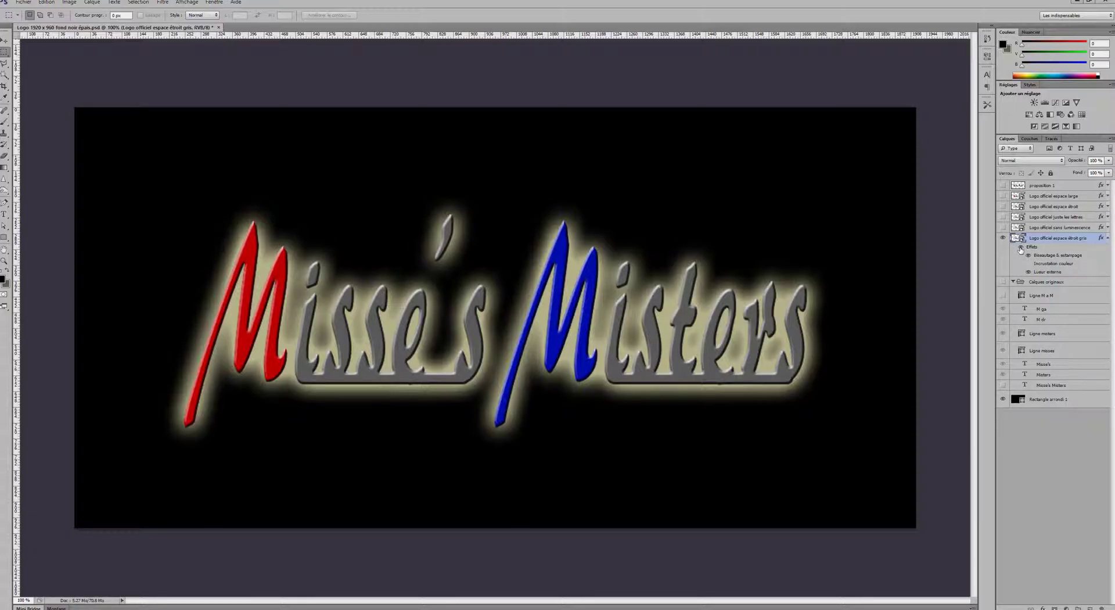
pyautogui.click(1021, 247)
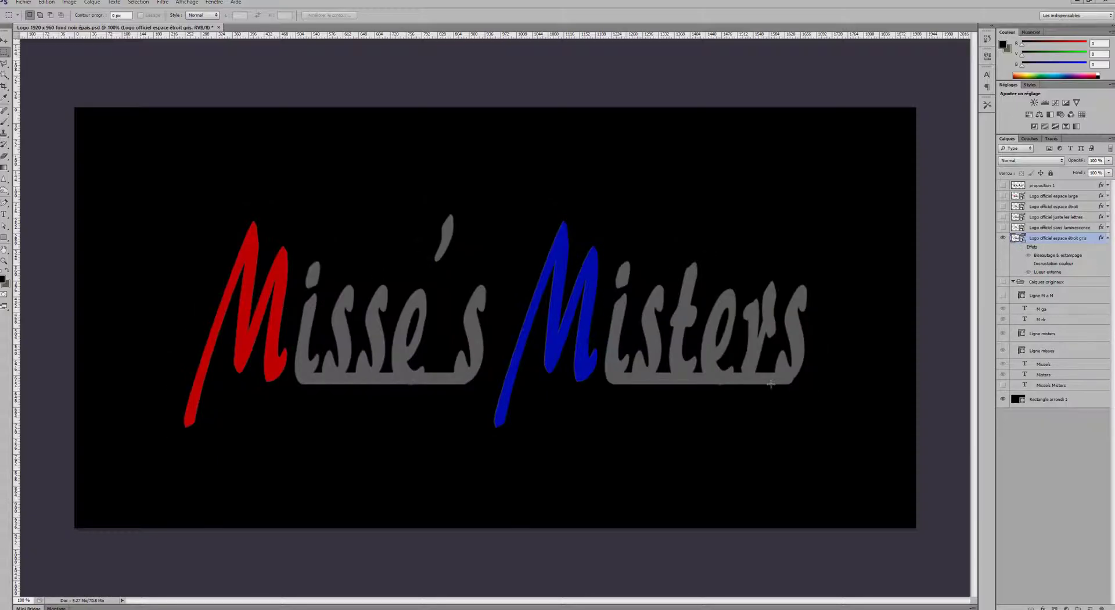
pyautogui.click(1021, 247)
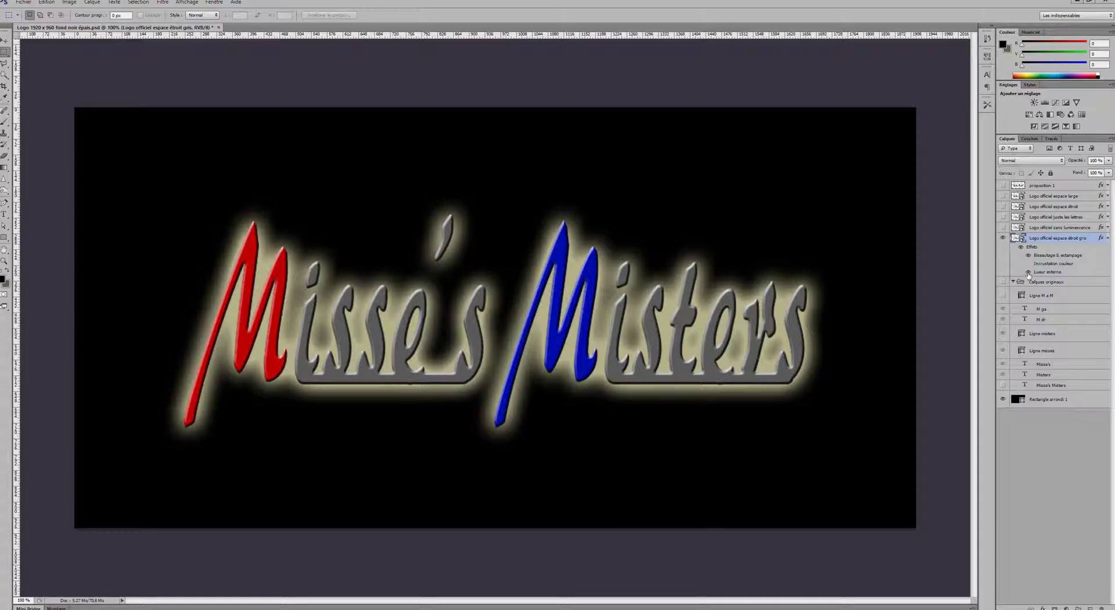
pyautogui.click(1029, 272)
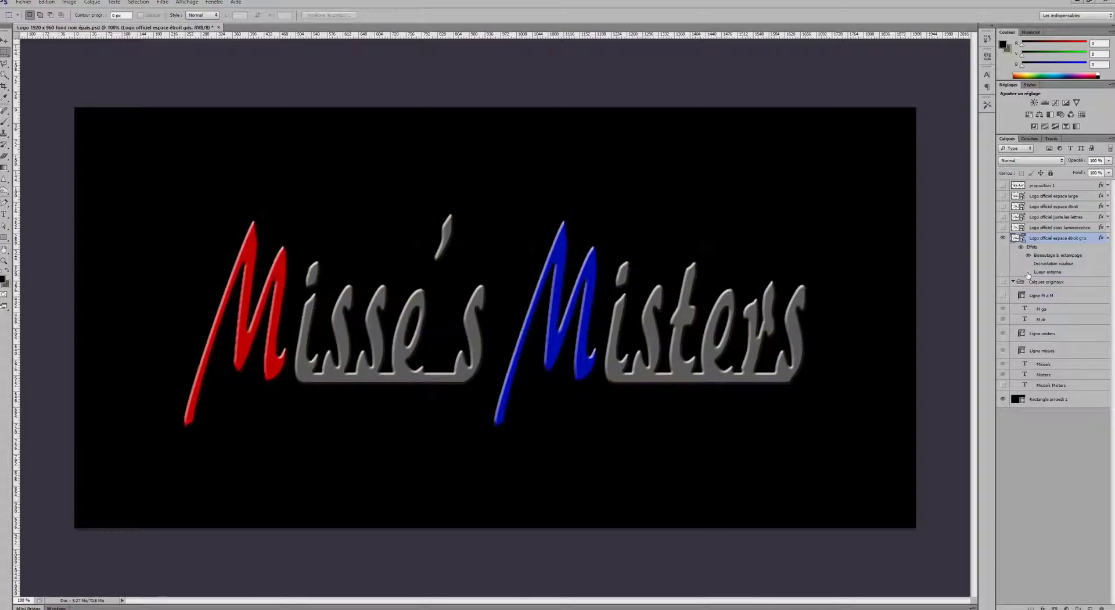
pyautogui.click(1028, 272)
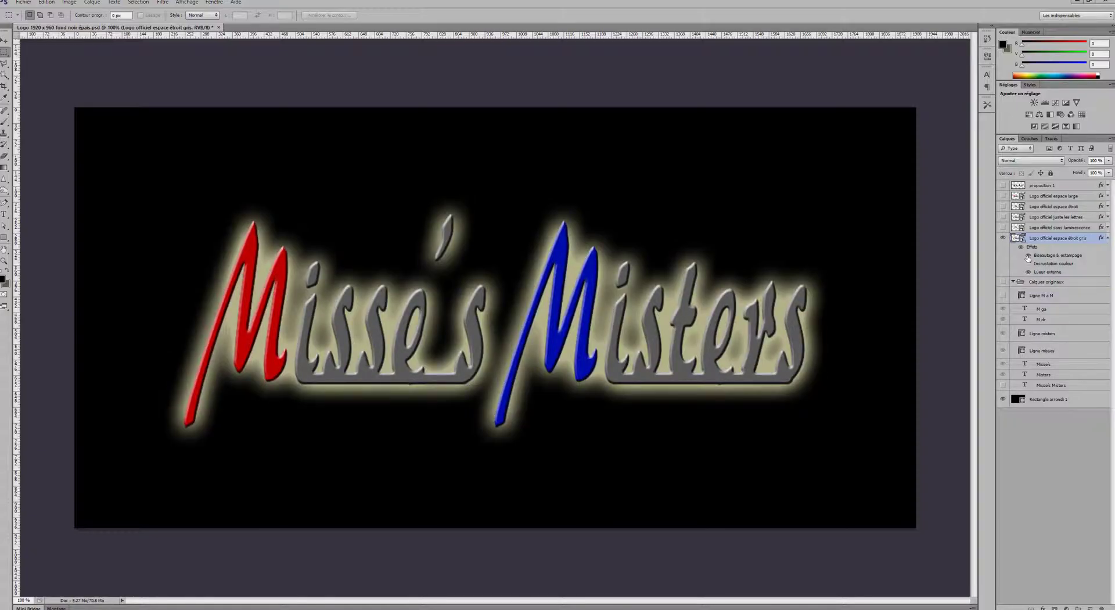
# Step: Hide the grey logo's outer glow, preview it without the bevel and emboss, and turn on its colour overlay
pyautogui.click(1028, 271)
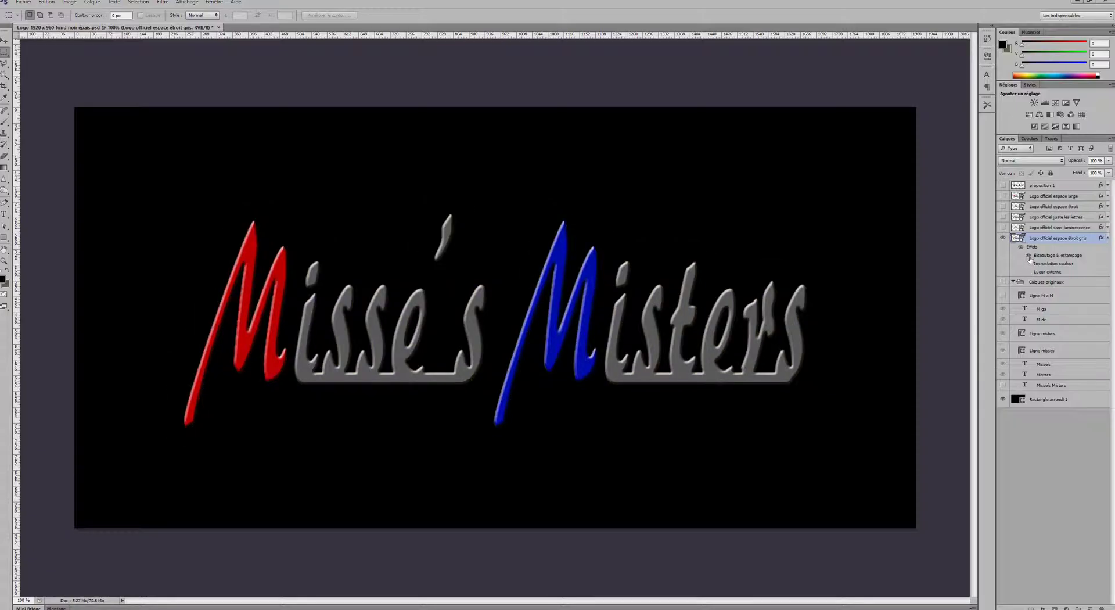
pyautogui.click(1029, 255)
pyautogui.click(1029, 256)
pyautogui.click(1029, 264)
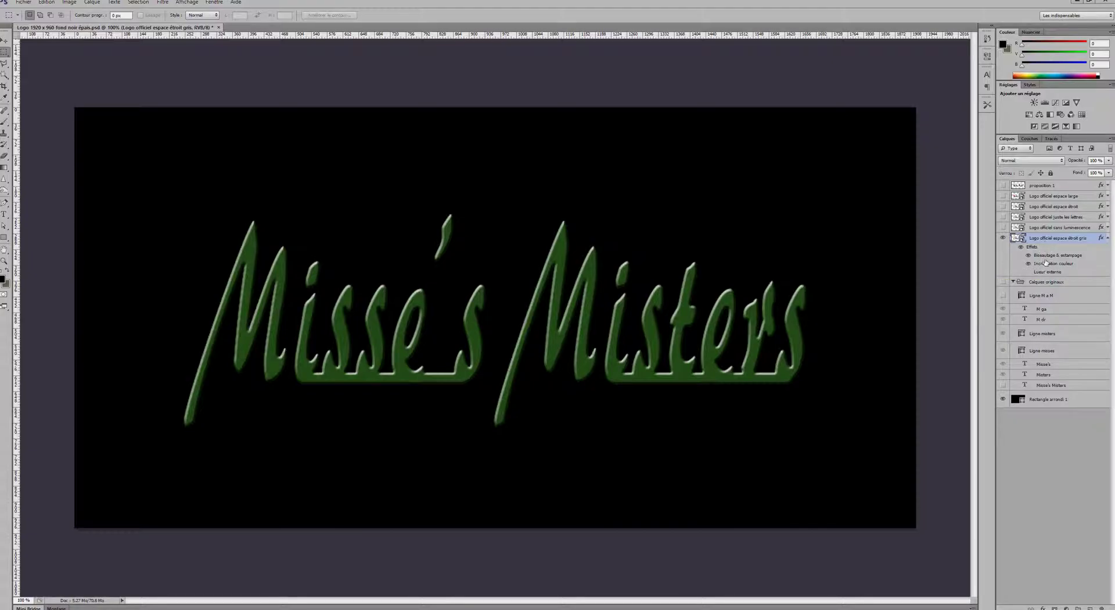
# Step: Change the logo's colour overlay to dark purple, #491648
pyautogui.press('space')
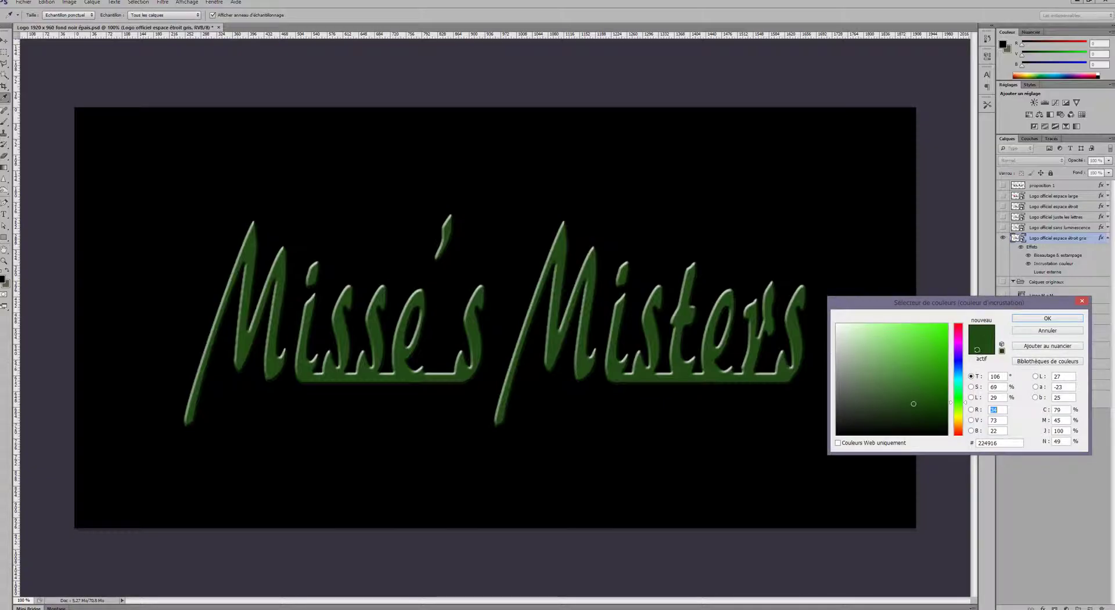
pyautogui.click(959, 342)
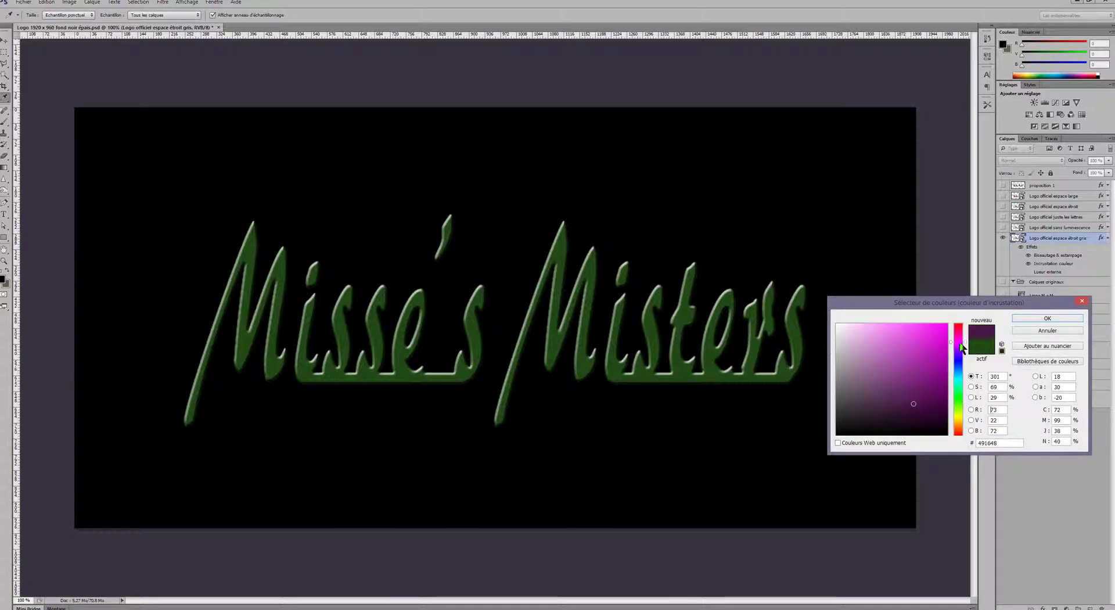
pyautogui.click(1026, 318)
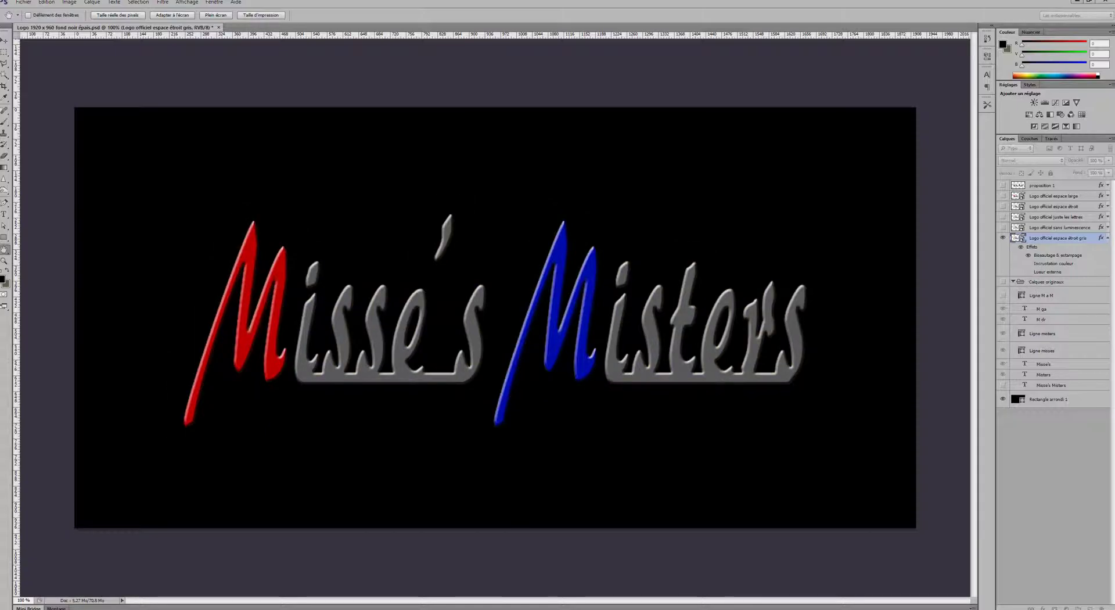
# Step: Set the logo's colour overlay to a bright, saturated yellow
pyautogui.moveTo(767, 268); pyautogui.dragTo(635, 313)
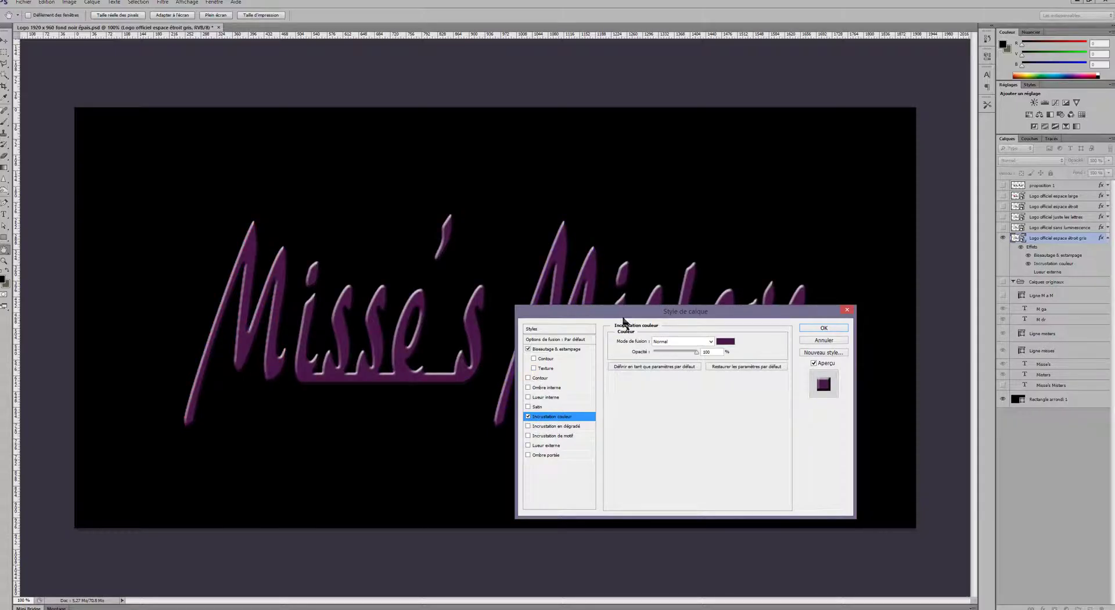
pyautogui.click(726, 341)
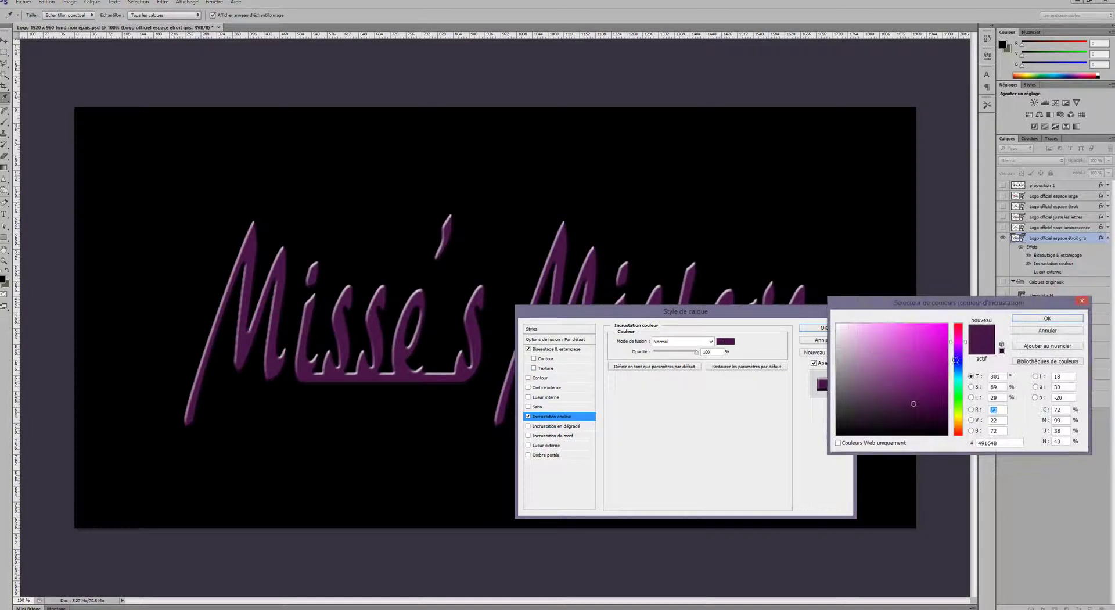
pyautogui.click(959, 415)
pyautogui.click(936, 324)
pyautogui.click(1023, 318)
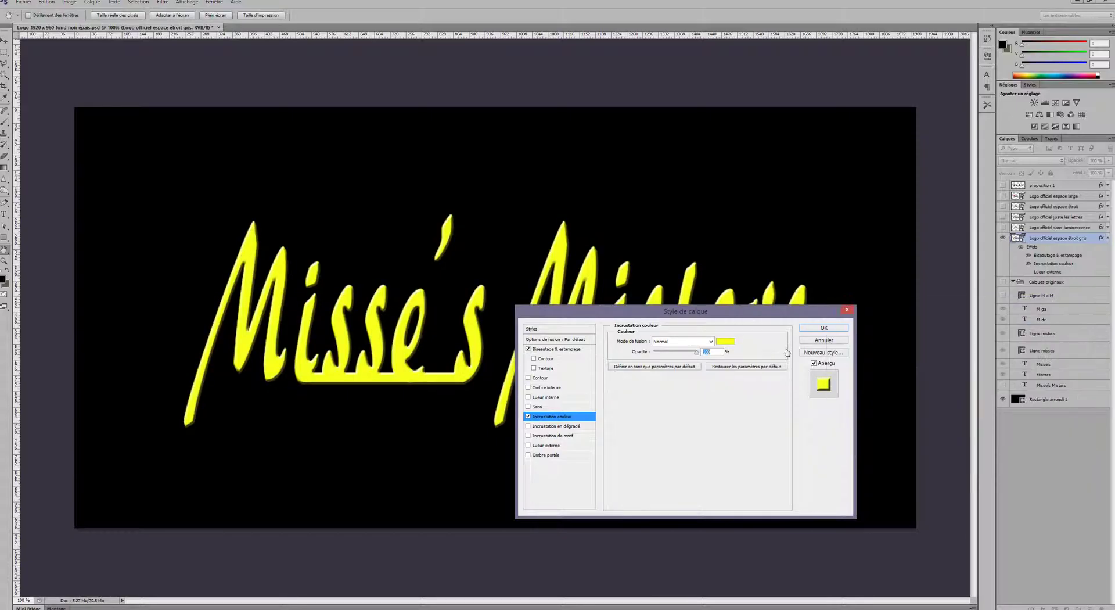
# Step: Turn off the colour overlay and turn on the outer glow in the logo's layer style
pyautogui.moveTo(621, 314); pyautogui.dragTo(653, 312)
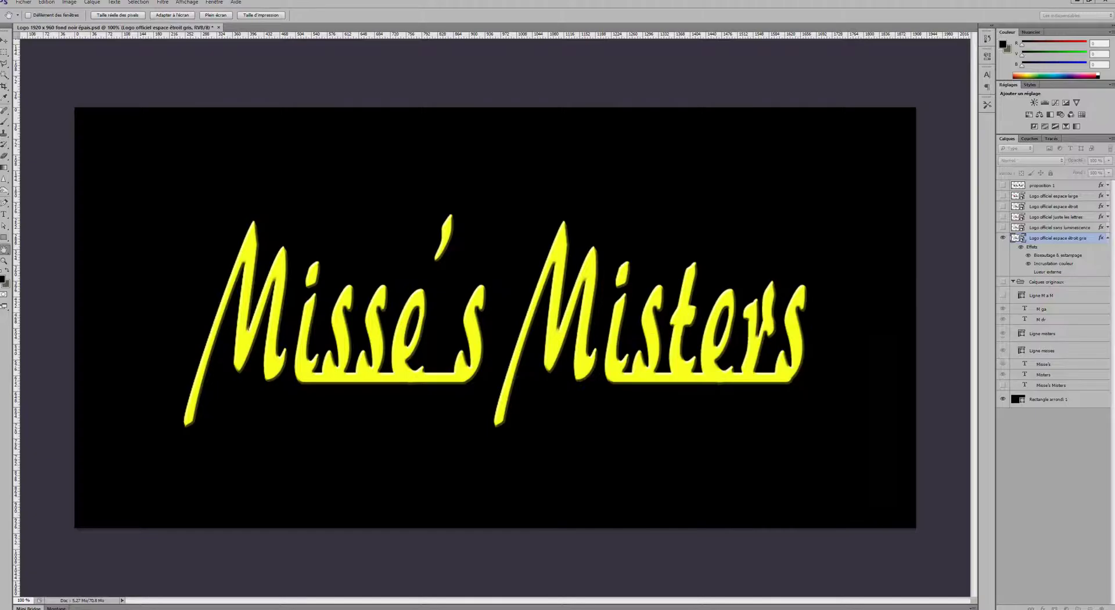
pyautogui.click(538, 430)
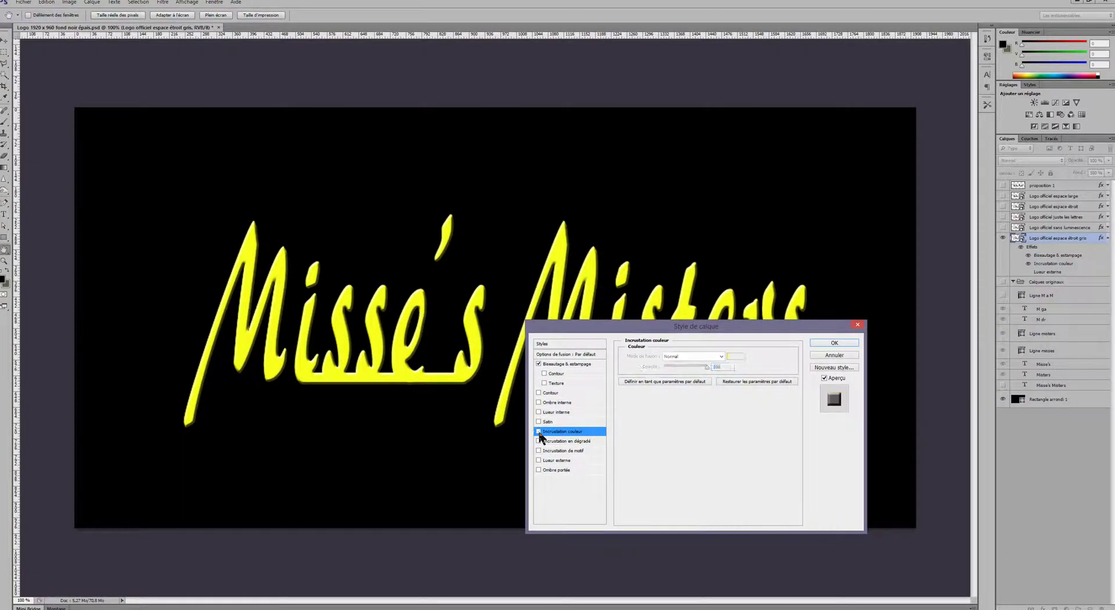
pyautogui.click(539, 460)
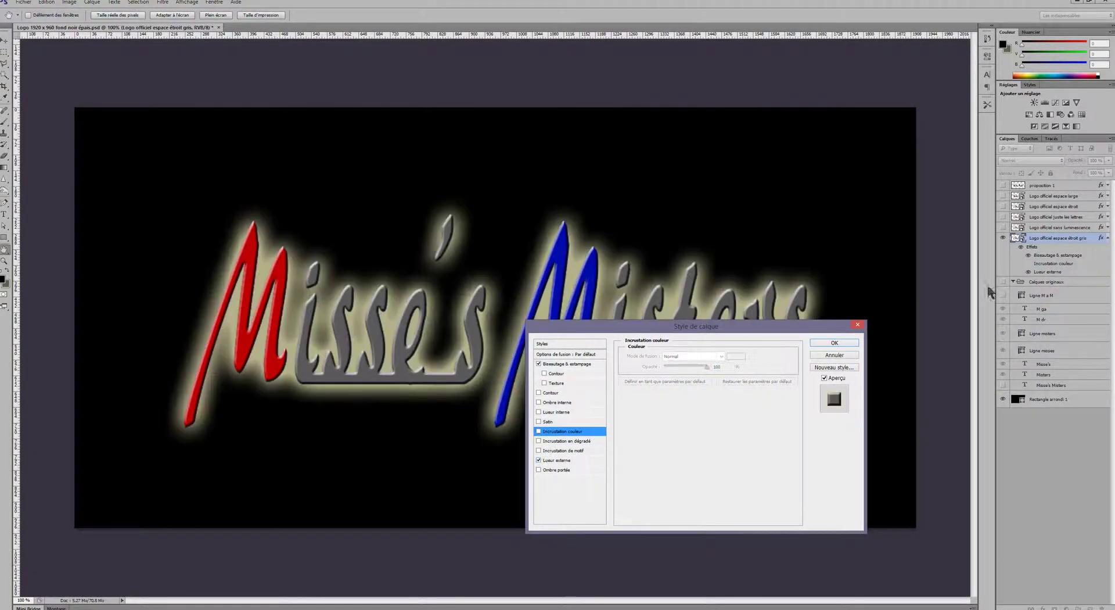
# Step: Change the logo's outer glow colour to bright pink, #f11c85, and apply the layer style
pyautogui.click(539, 459)
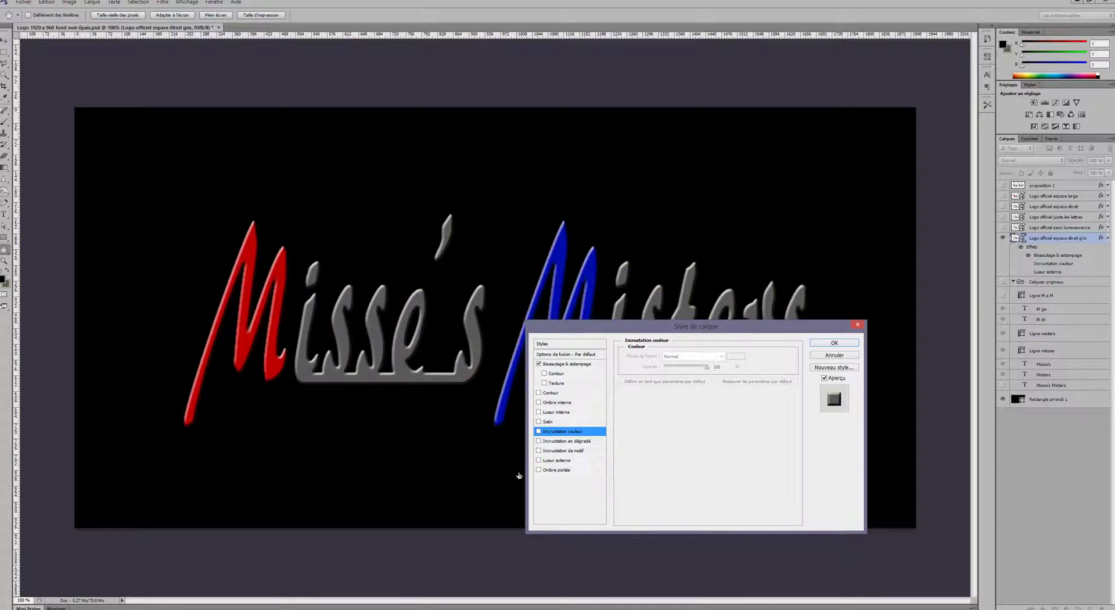
pyautogui.click(538, 460)
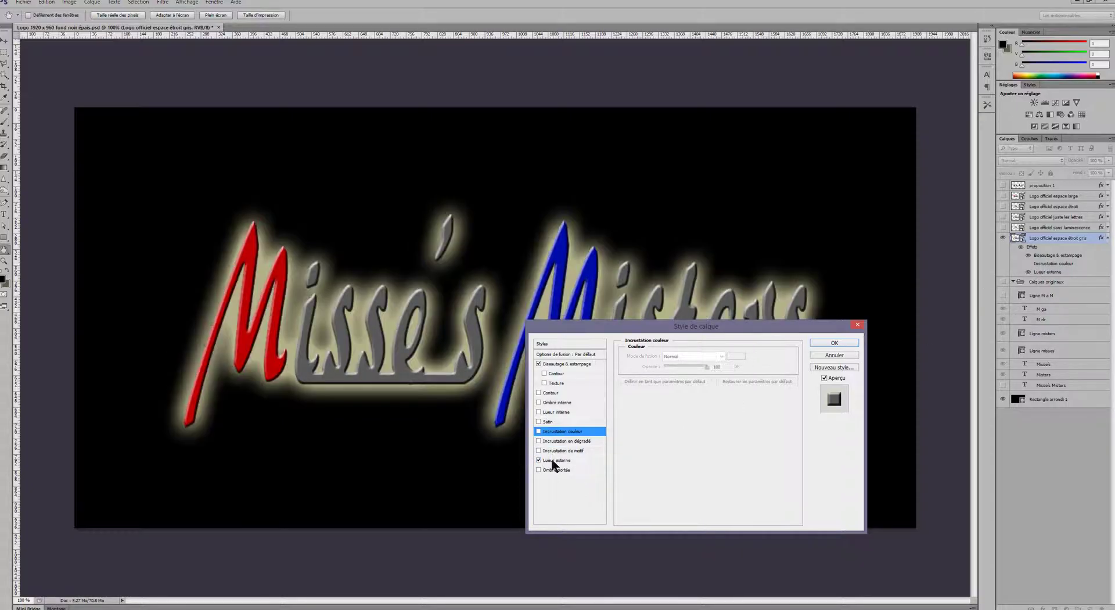
pyautogui.click(556, 460)
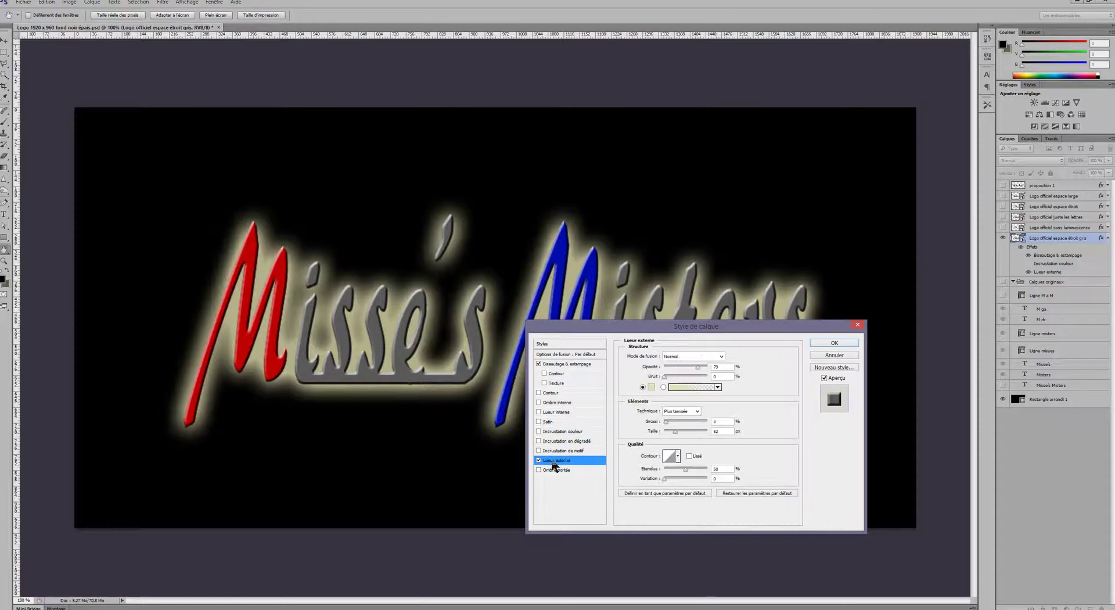
pyautogui.click(651, 386)
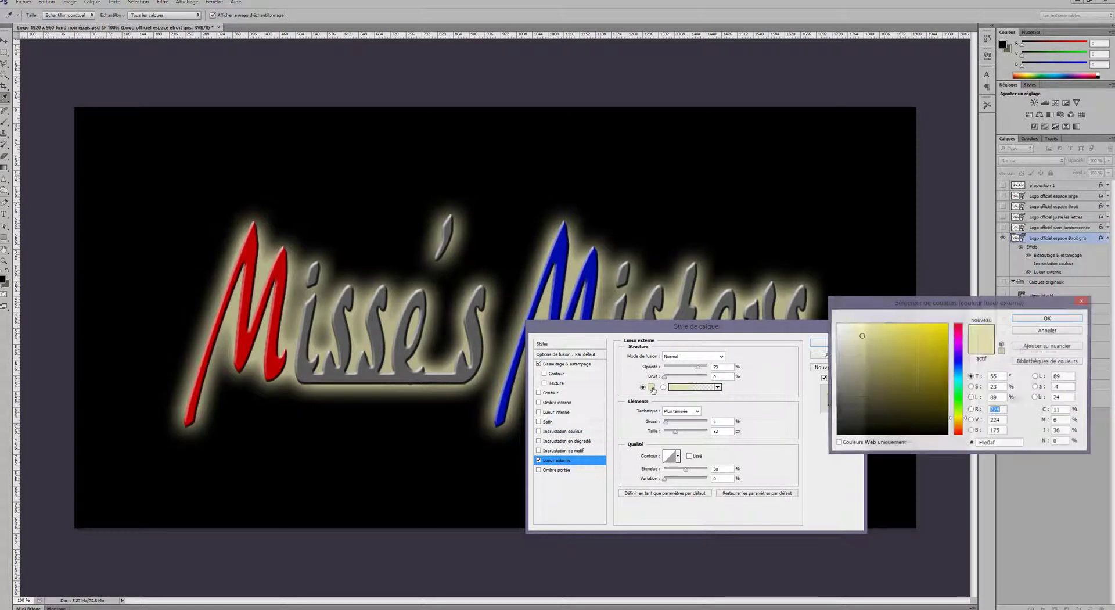
pyautogui.click(958, 333)
pyautogui.click(935, 332)
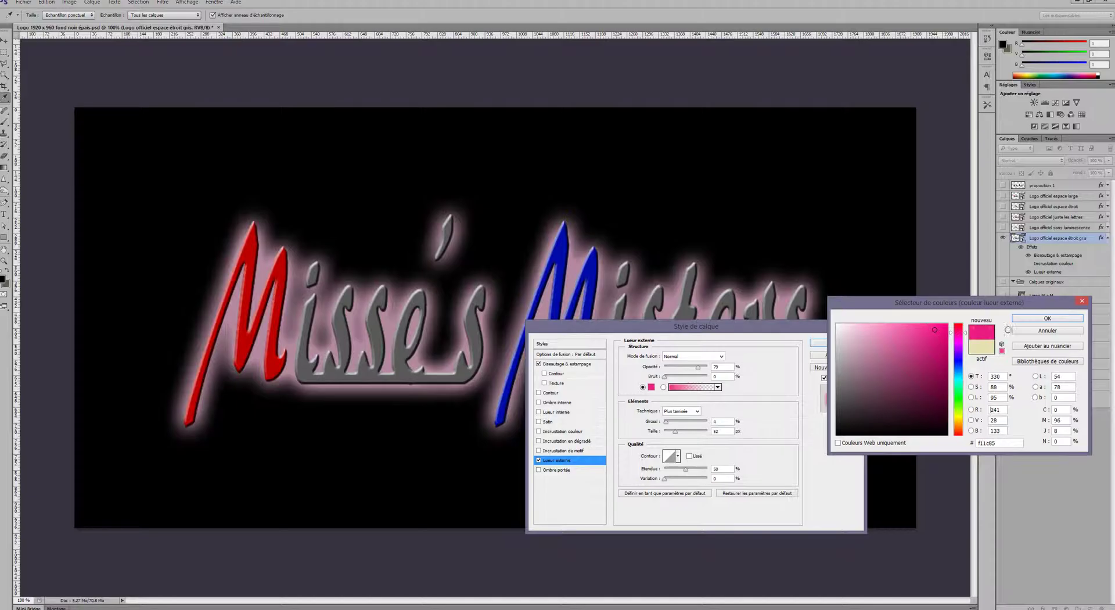
pyautogui.click(1048, 319)
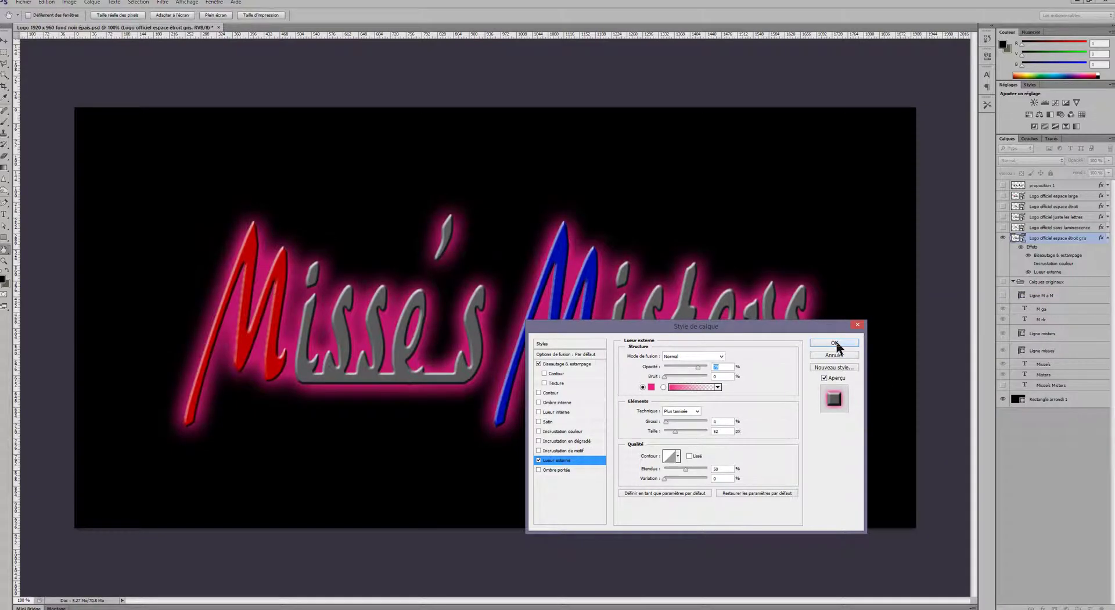
pyautogui.click(835, 343)
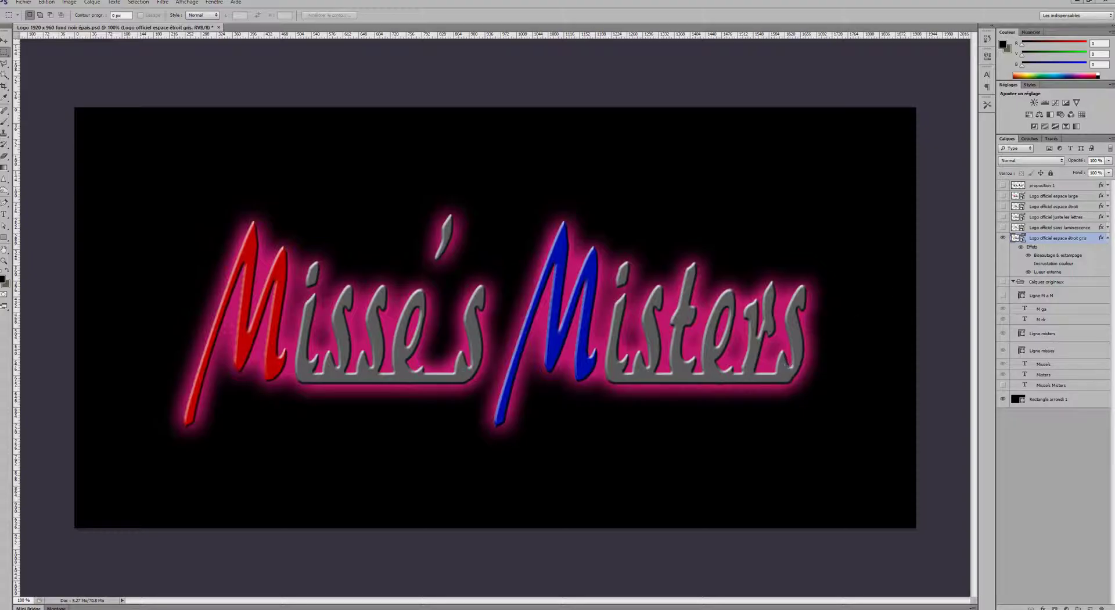
# Step: Hide the grey logo layer and show the "Calques originaux" group with its "Ligne M a M" layer hidden
pyautogui.click(1003, 238)
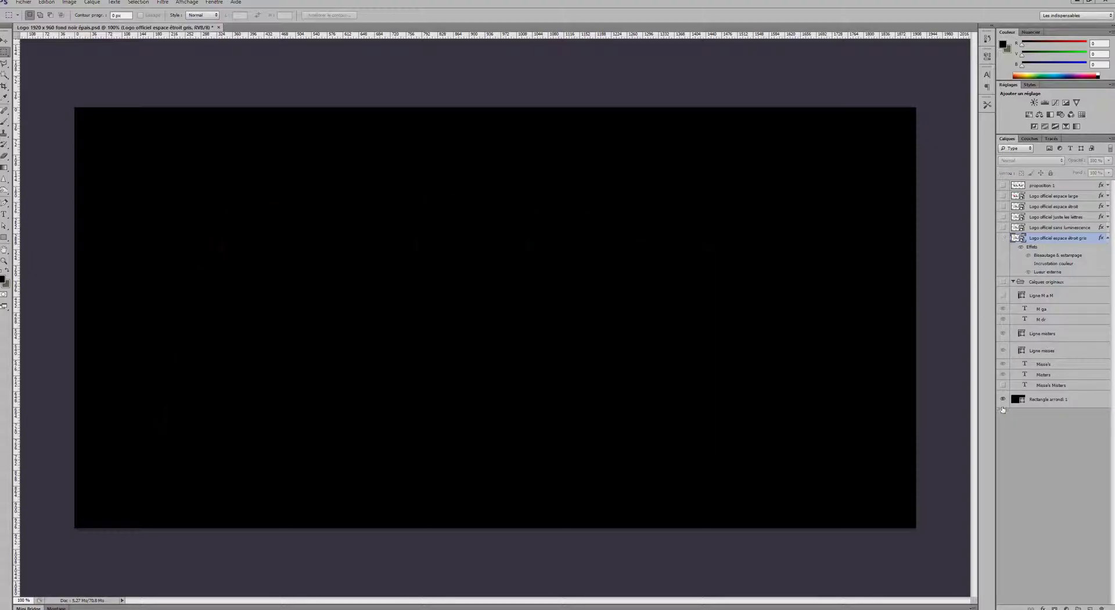
pyautogui.click(1013, 281)
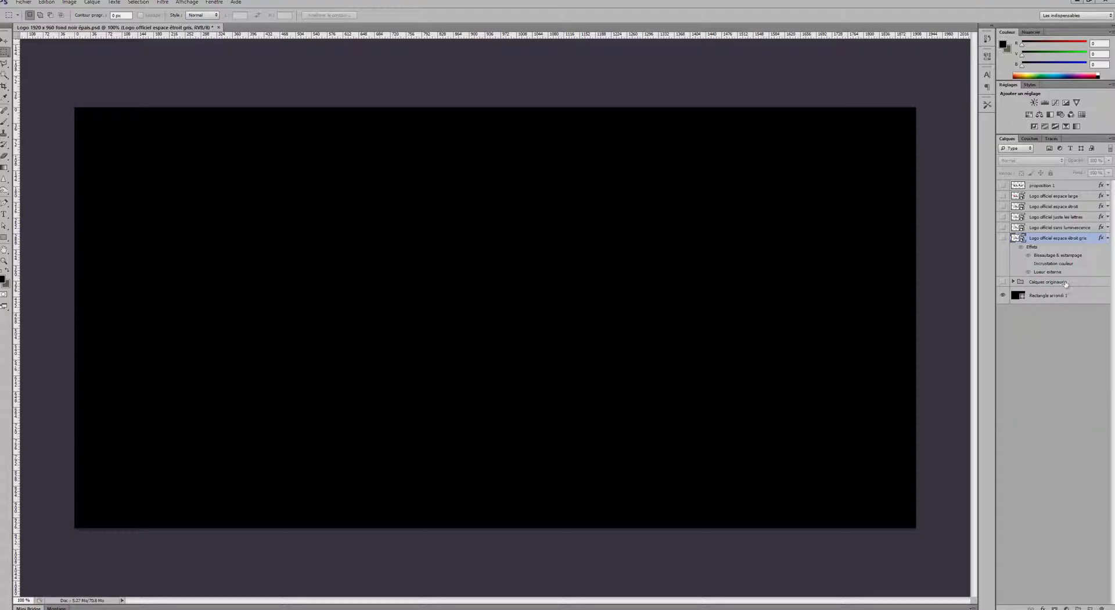
pyautogui.click(1013, 281)
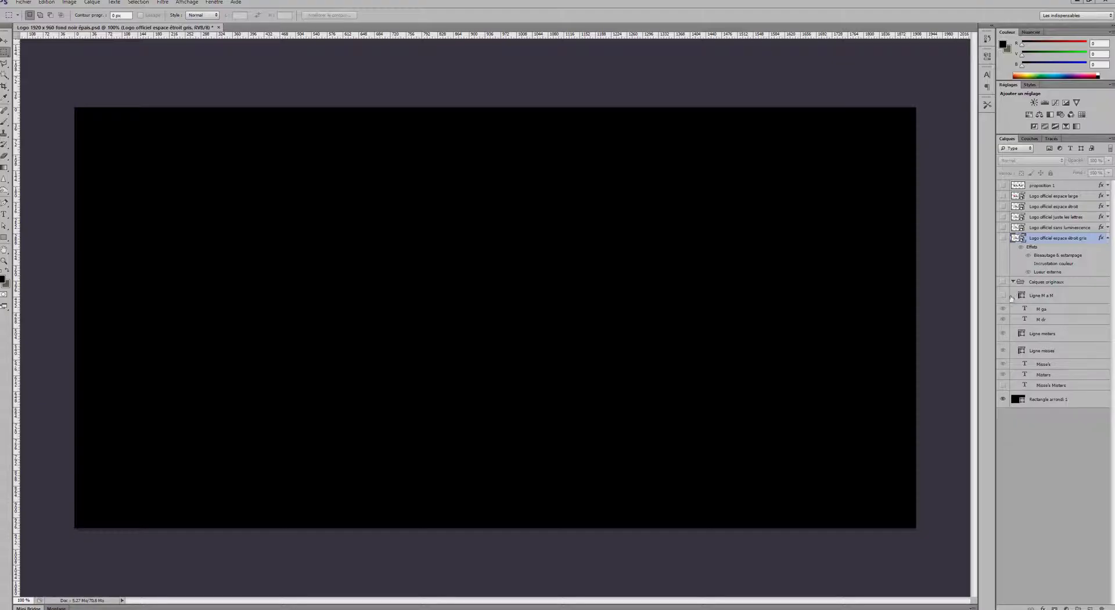
pyautogui.click(1004, 298)
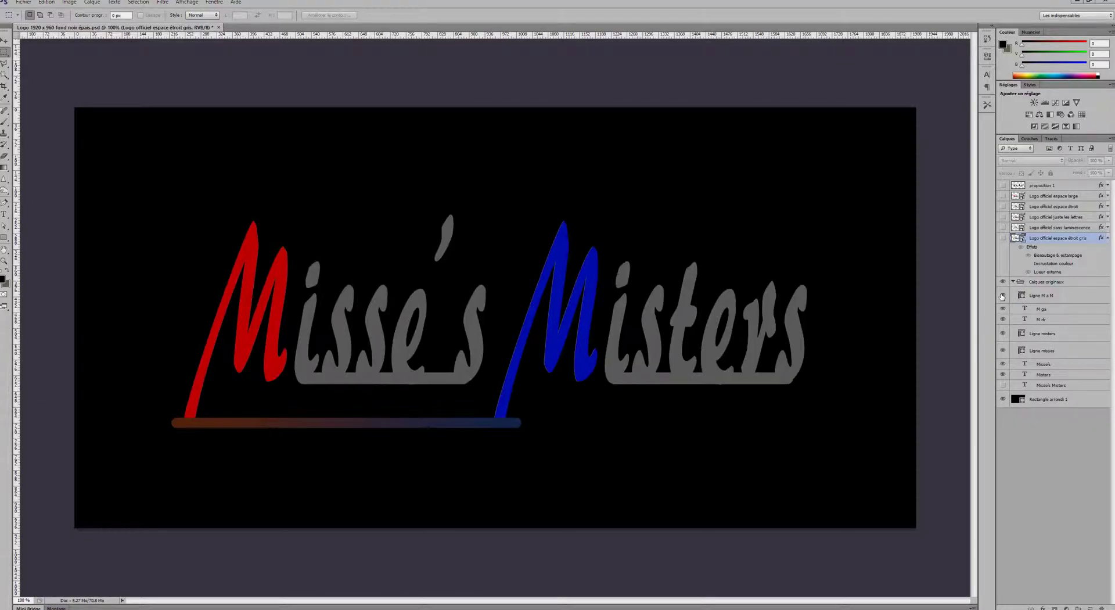
pyautogui.click(1002, 296)
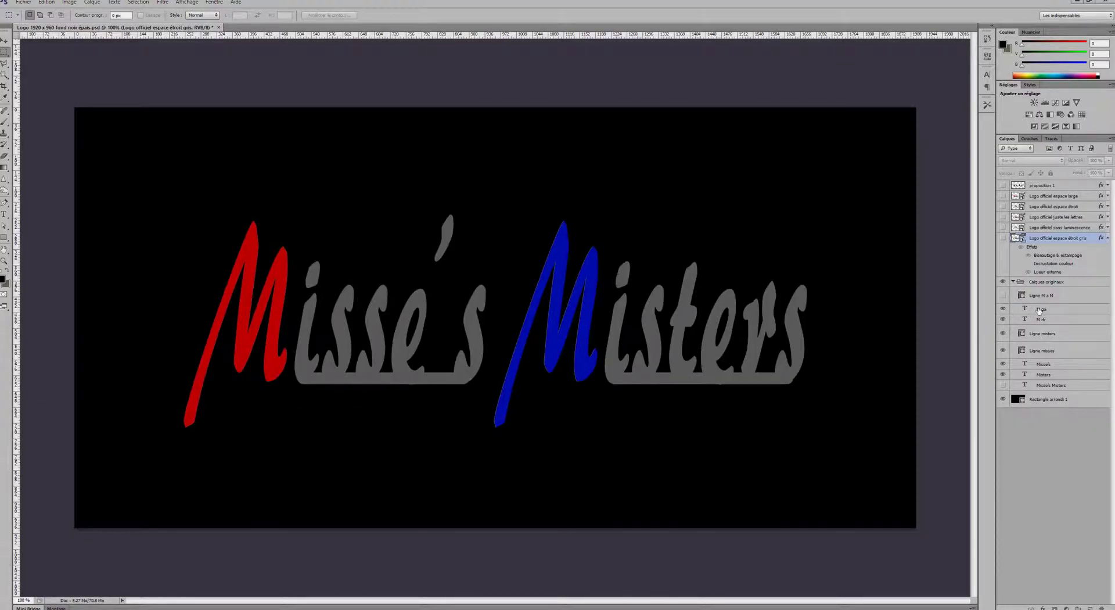
# Step: Toggle the M, underline, Misse's and Misters layers off and on one at a time to examine what each contributes
pyautogui.click(1004, 310)
pyautogui.click(1003, 310)
pyautogui.click(1003, 311)
pyautogui.click(1003, 311)
pyautogui.click(1003, 319)
pyautogui.click(1003, 319)
pyautogui.click(1004, 334)
pyautogui.click(1004, 334)
pyautogui.click(1004, 351)
pyautogui.click(1004, 364)
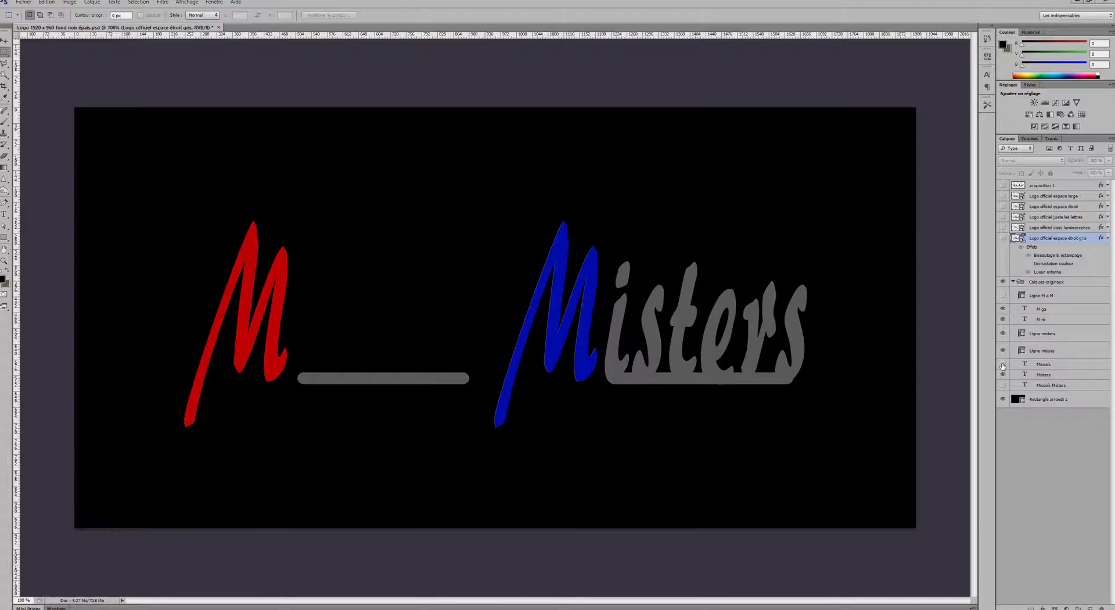
pyautogui.click(1003, 365)
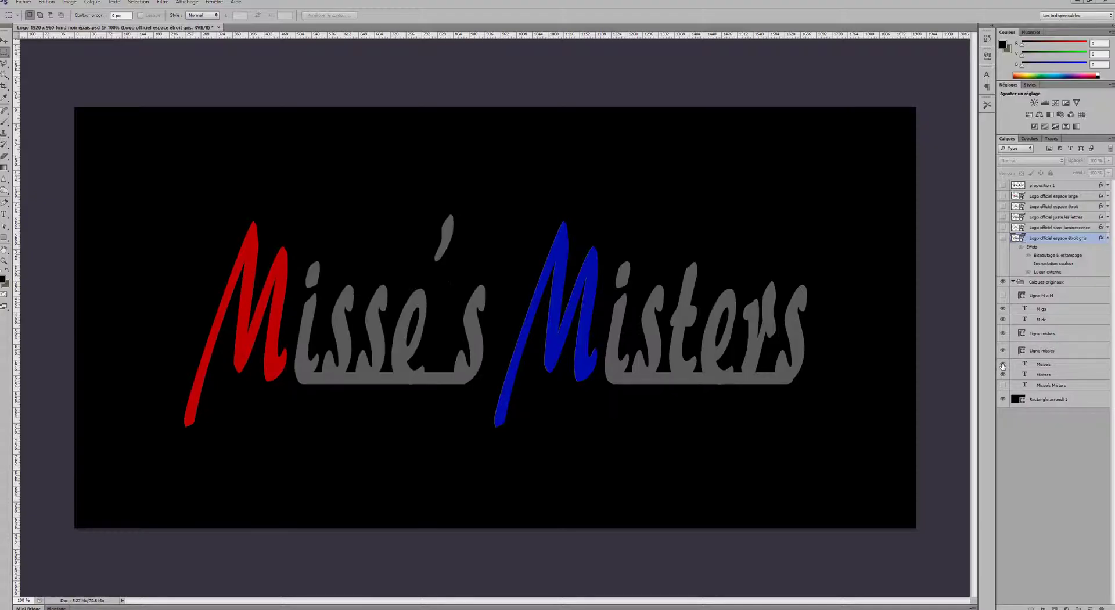
pyautogui.click(1003, 374)
pyautogui.click(1003, 375)
# Step: Hide the red and blue M layers and delete the initial M from the "Misse's" text
pyautogui.click(1003, 310)
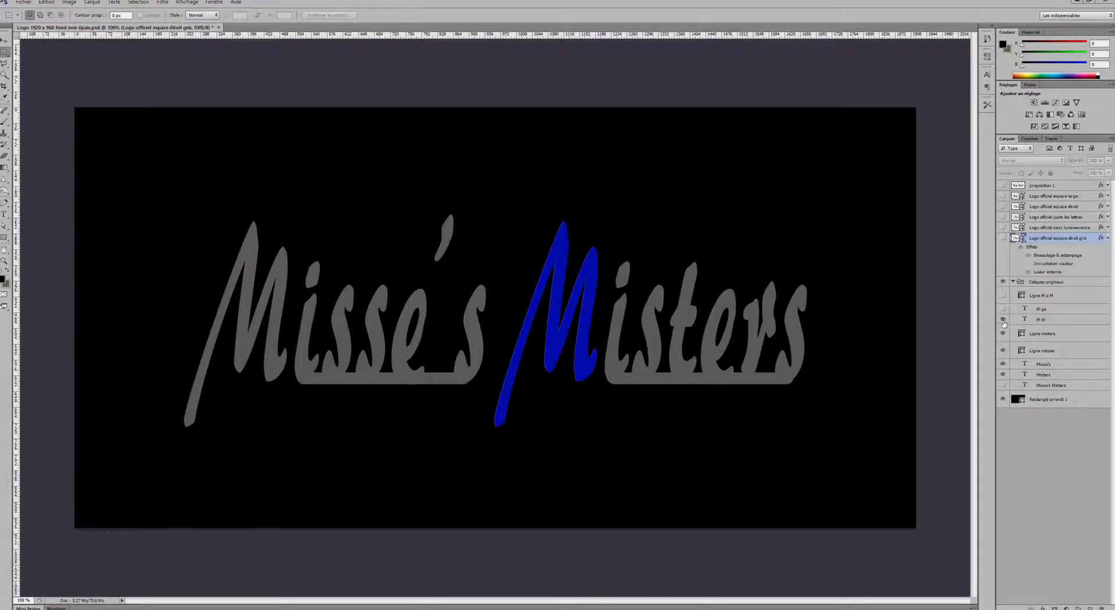
pyautogui.click(1003, 320)
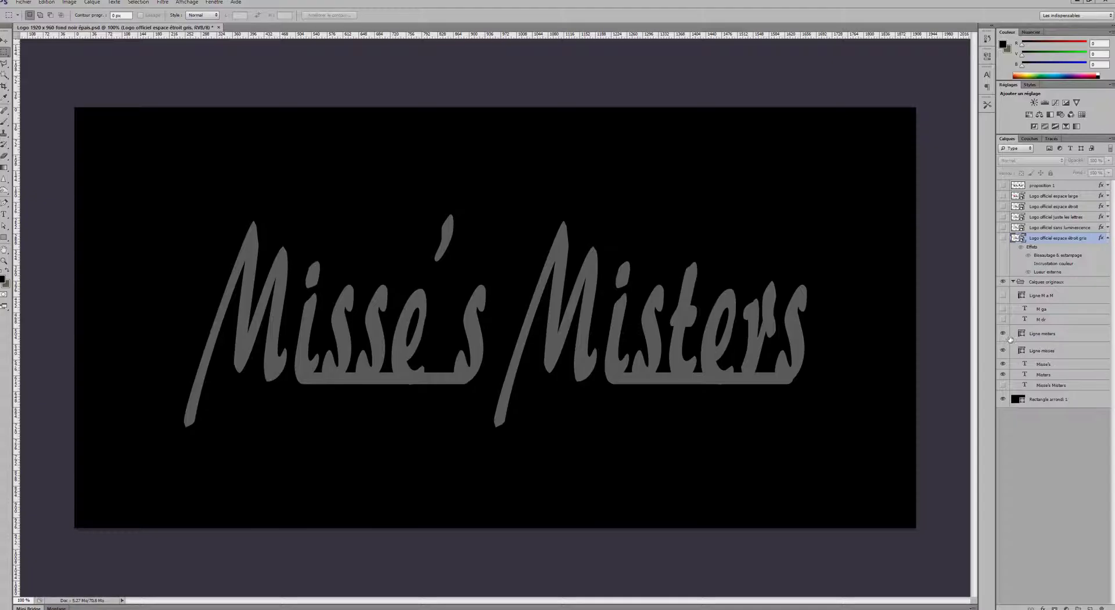
pyautogui.doubleClick(1025, 366)
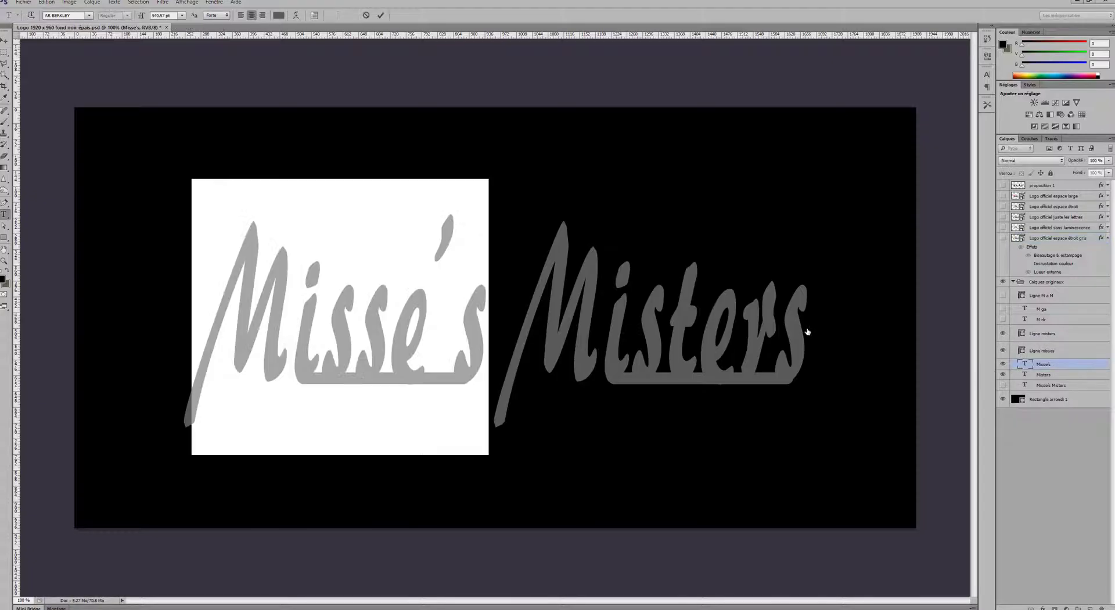
pyautogui.moveTo(290, 340); pyautogui.dragTo(210, 330)
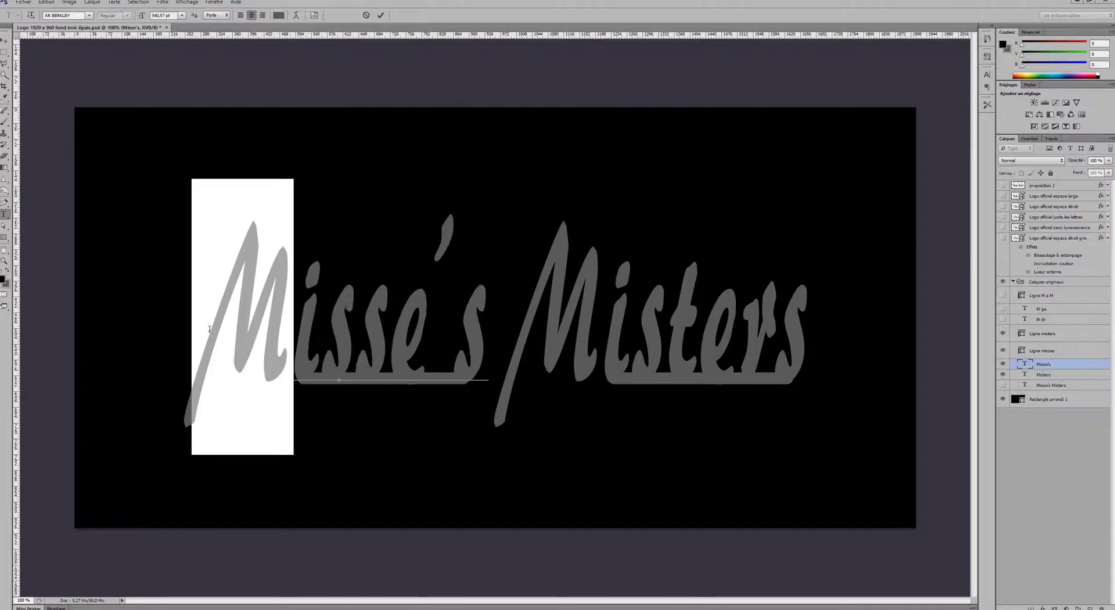
pyautogui.click(210, 330)
pyautogui.press('Delete')
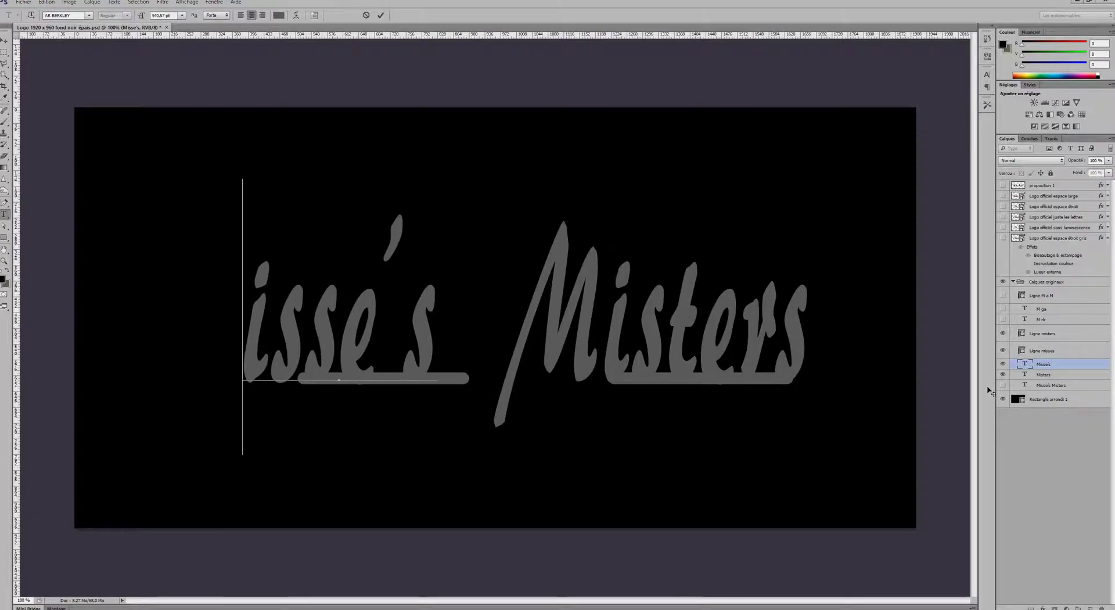
pyautogui.hotkey('ctrl', 'Return')
pyautogui.press('v')
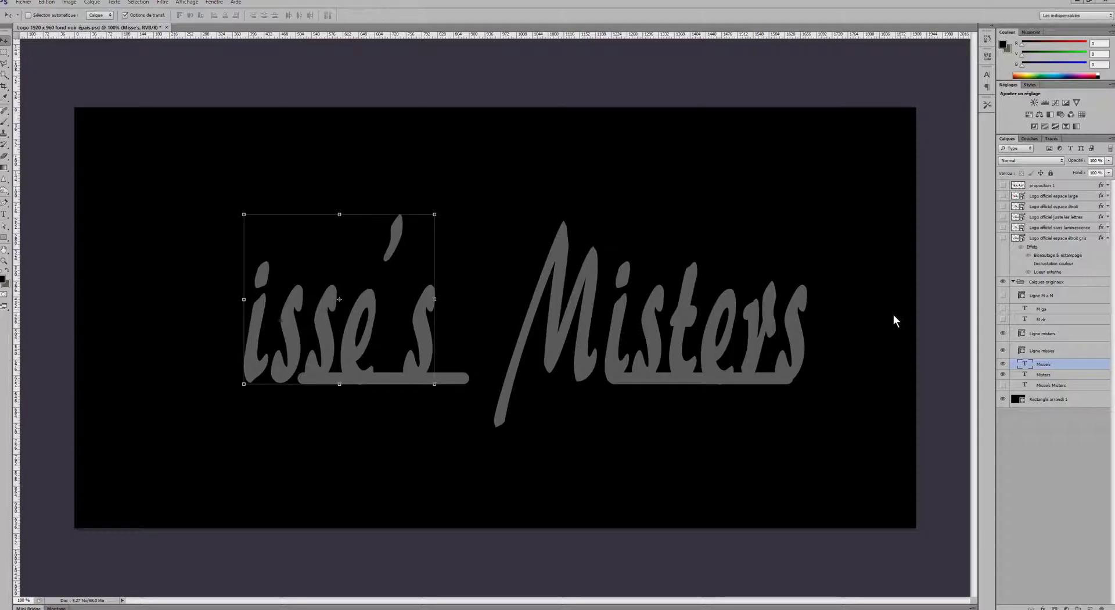
# Step: Show the red M layer and move the "isse's" text beside it, in line with its grey underline
pyautogui.click(1003, 309)
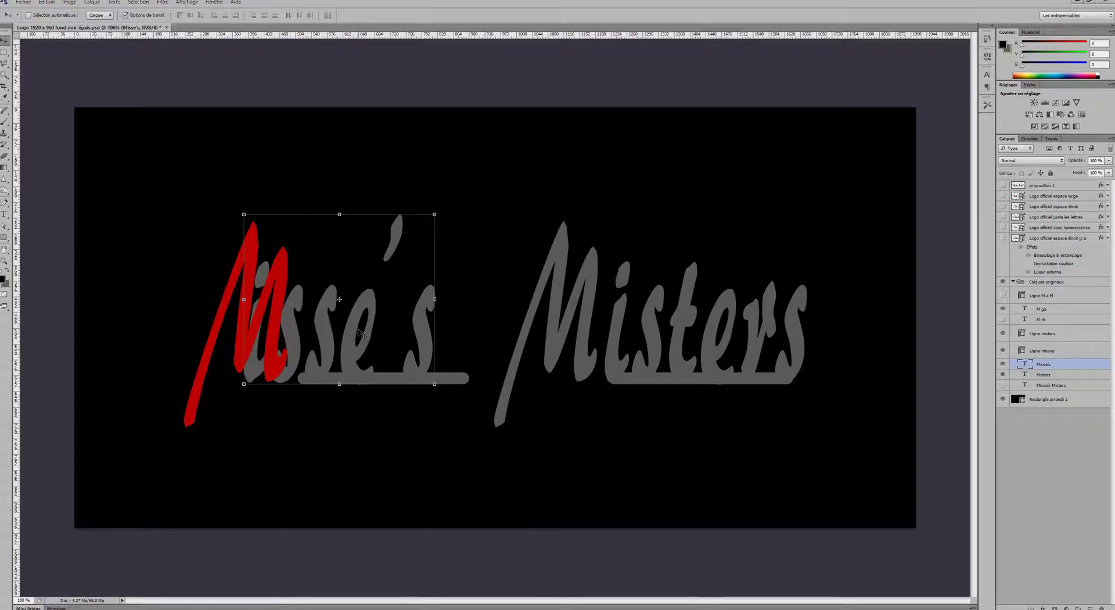
pyautogui.moveTo(367, 336); pyautogui.dragTo(420, 334)
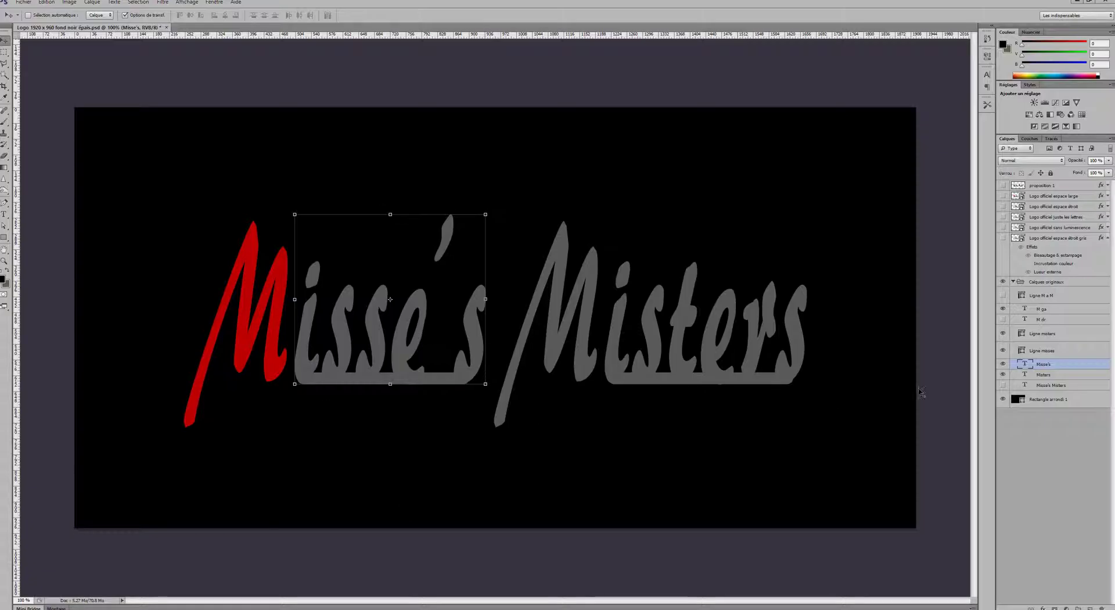
pyautogui.click(1003, 320)
pyautogui.click(1004, 319)
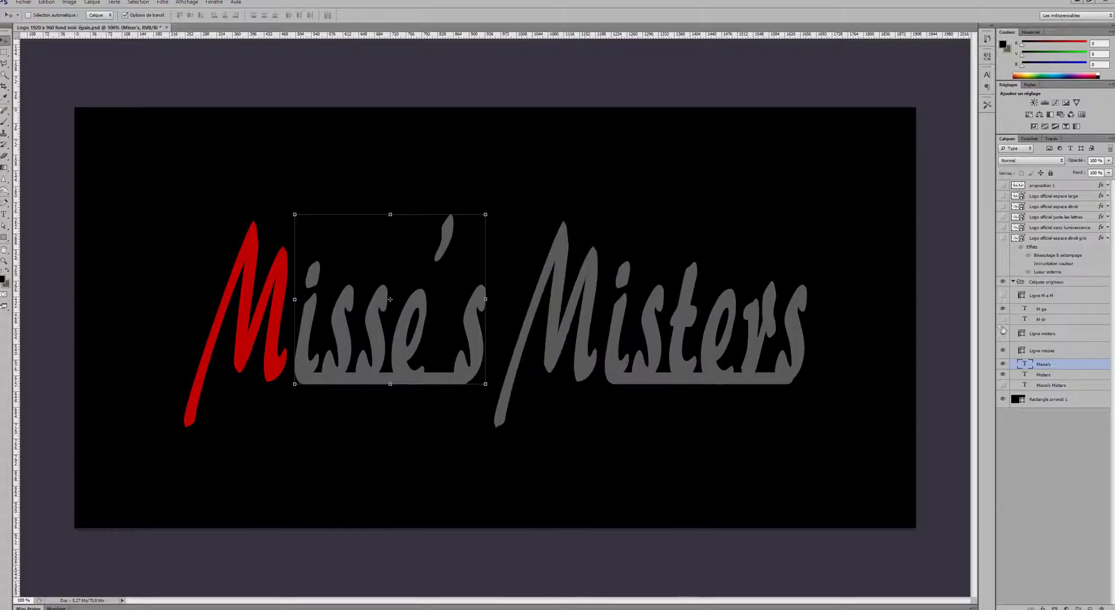
# Step: Delete the initial M from the "Misters" text
pyautogui.doubleClick(1025, 374)
pyautogui.moveTo(602, 337); pyautogui.dragTo(541, 336)
pyautogui.press('BackSpace')
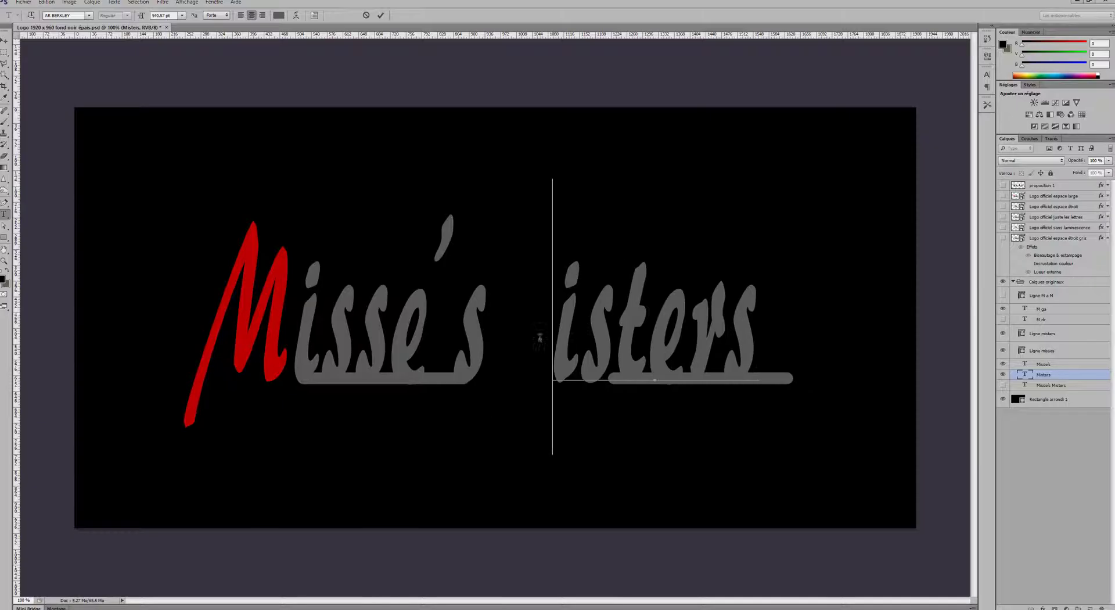
pyautogui.click(6, 43)
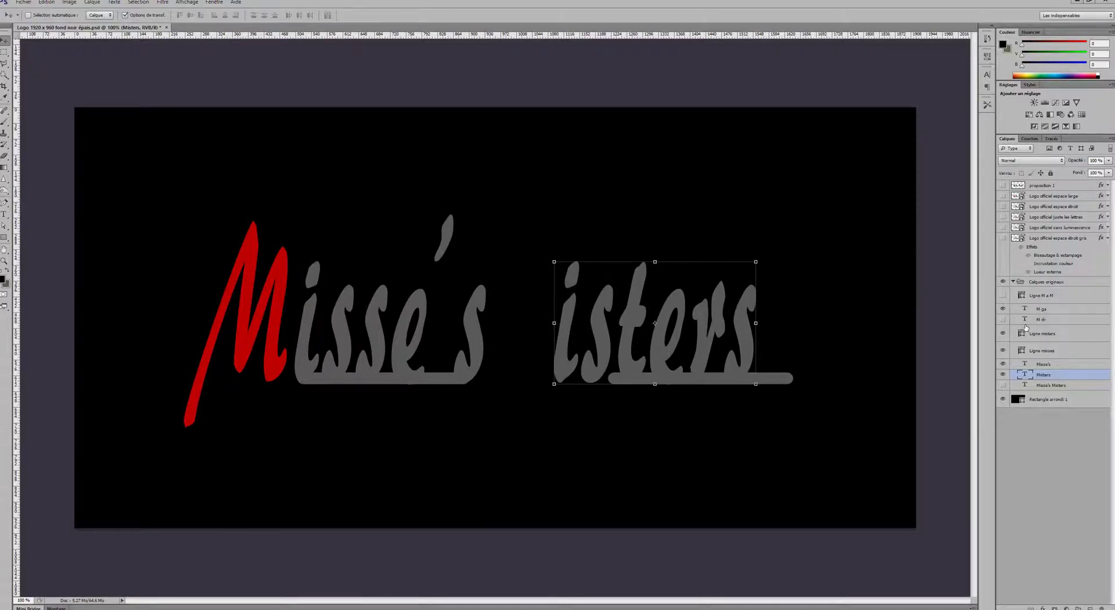
# Step: Show the blue M layer and move the "isters" text beside it, in line with its underline, then deselect the layer
pyautogui.click(1003, 319)
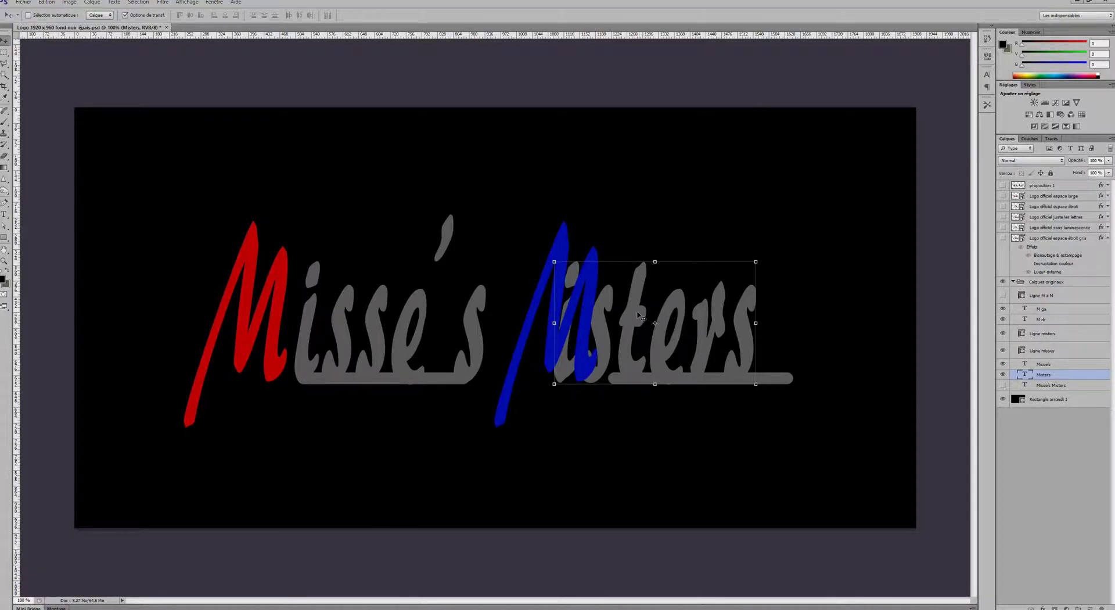
pyautogui.moveTo(637, 316); pyautogui.dragTo(692, 319)
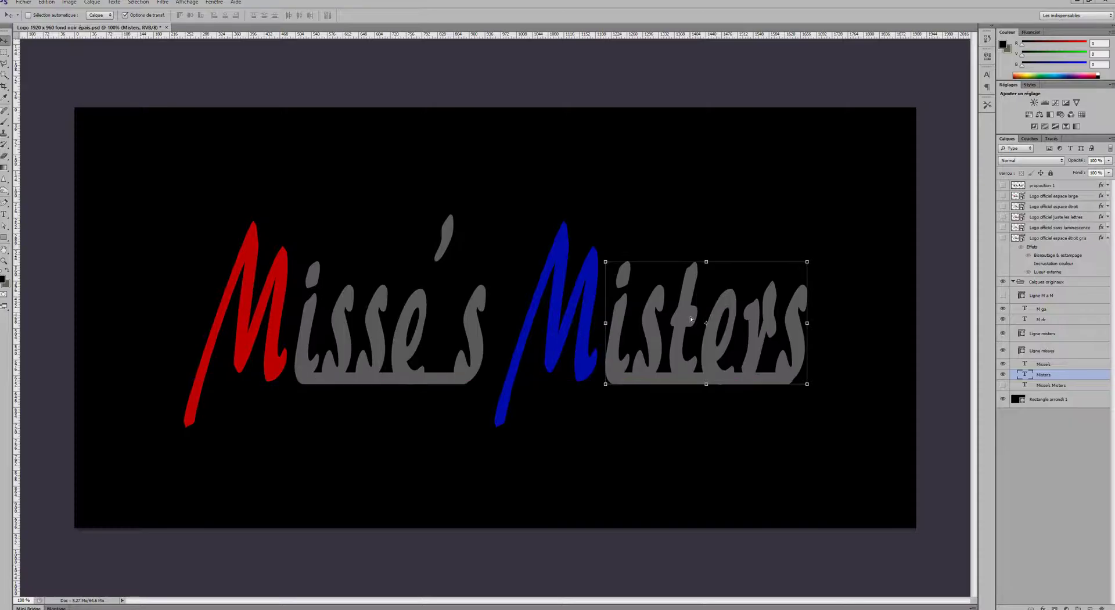
pyautogui.click(1015, 467)
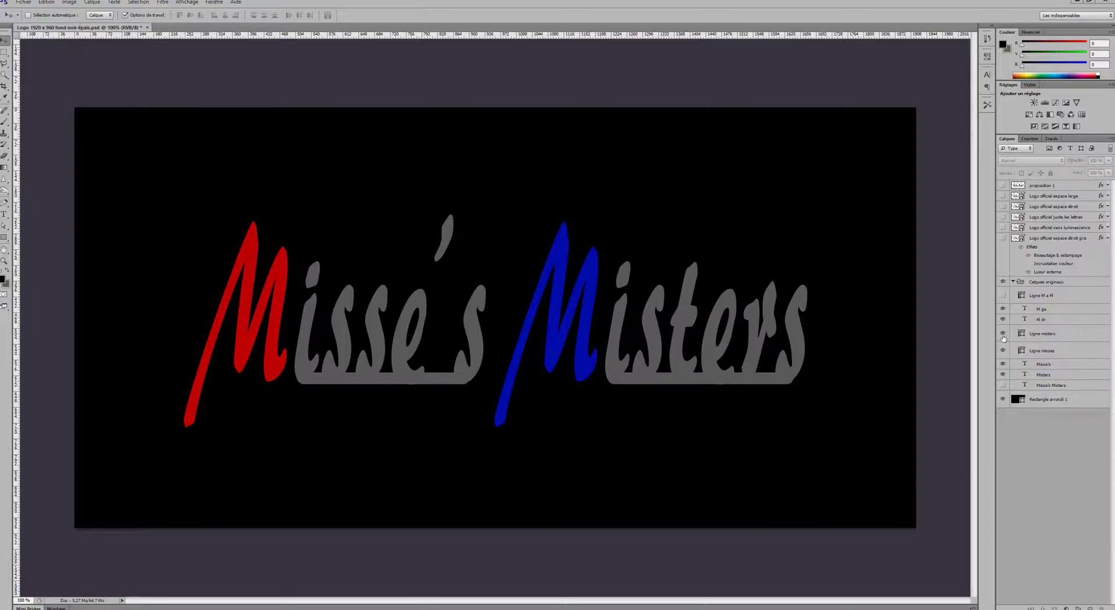
# Step: Hide the Misse's and Misters text layers and both underline layers, keeping only the two coloured Ms on the background
pyautogui.click(1003, 365)
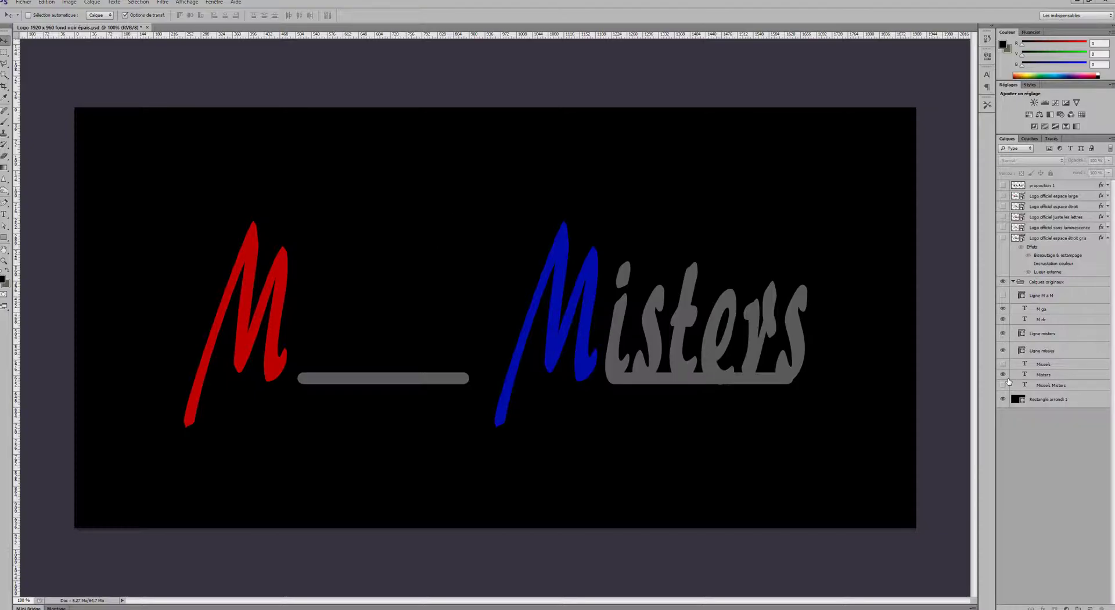
pyautogui.click(1004, 333)
pyautogui.click(1003, 351)
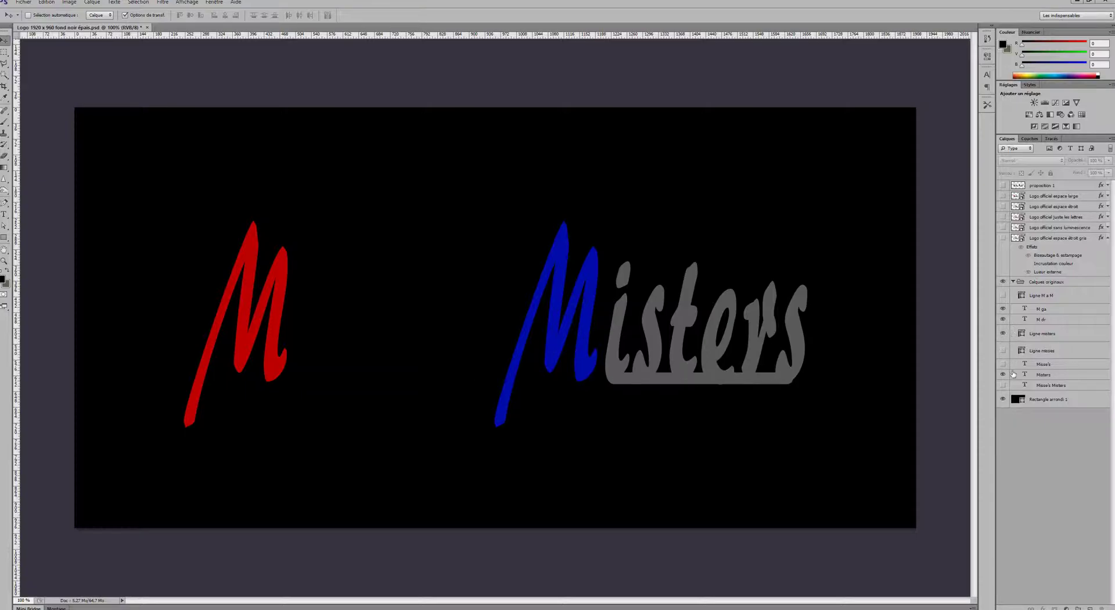
pyautogui.click(1003, 374)
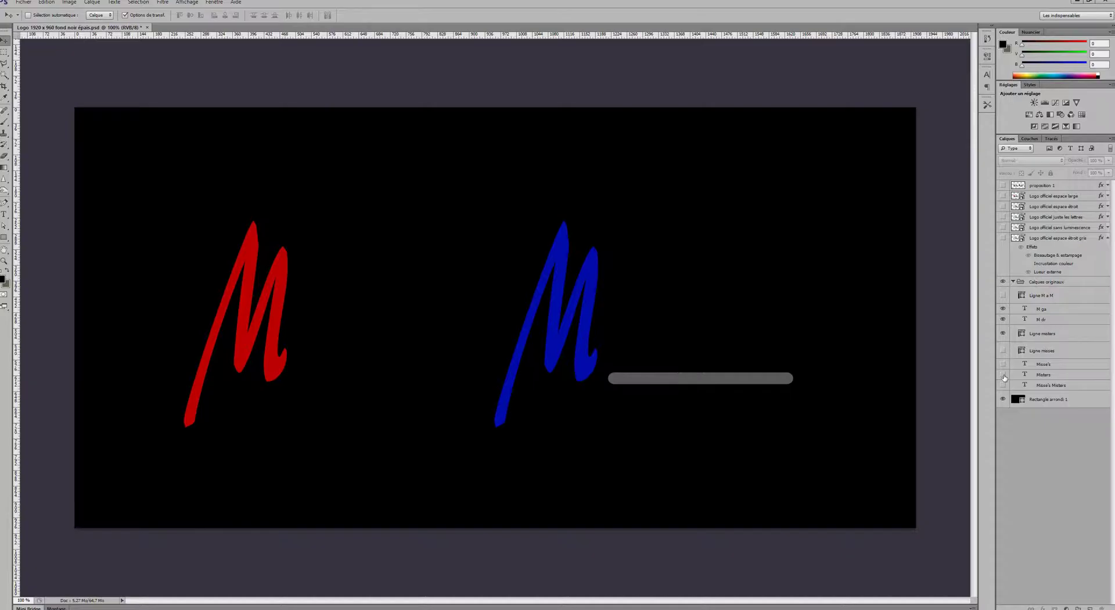
pyautogui.click(1003, 334)
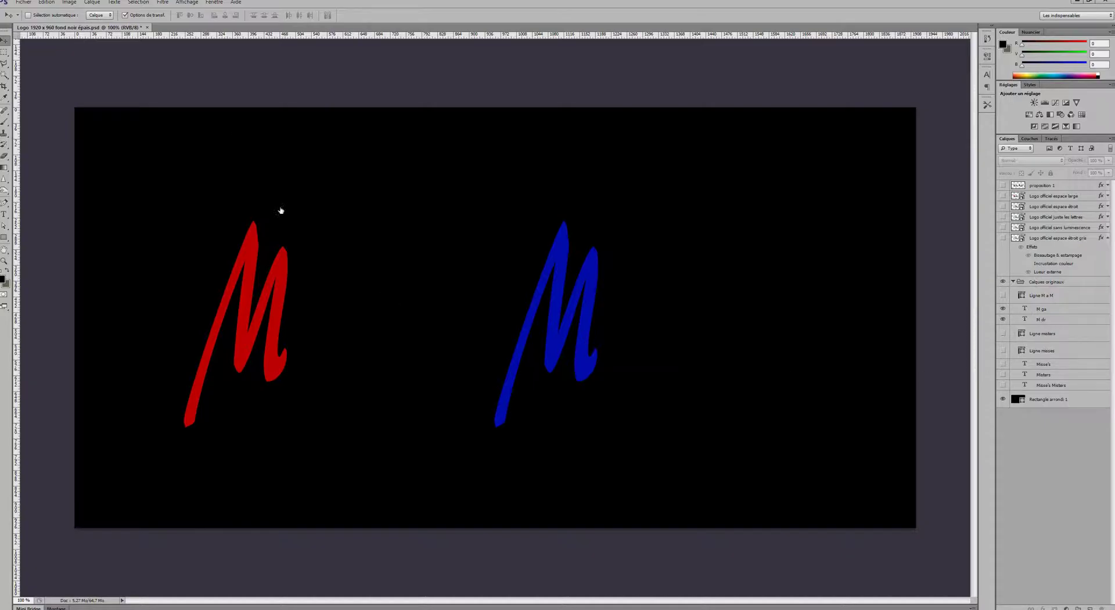
# Step: Move the red M next to the blue M, slightly higher and overlapping its left edge, and deselect the layer
pyautogui.click(1043, 311)
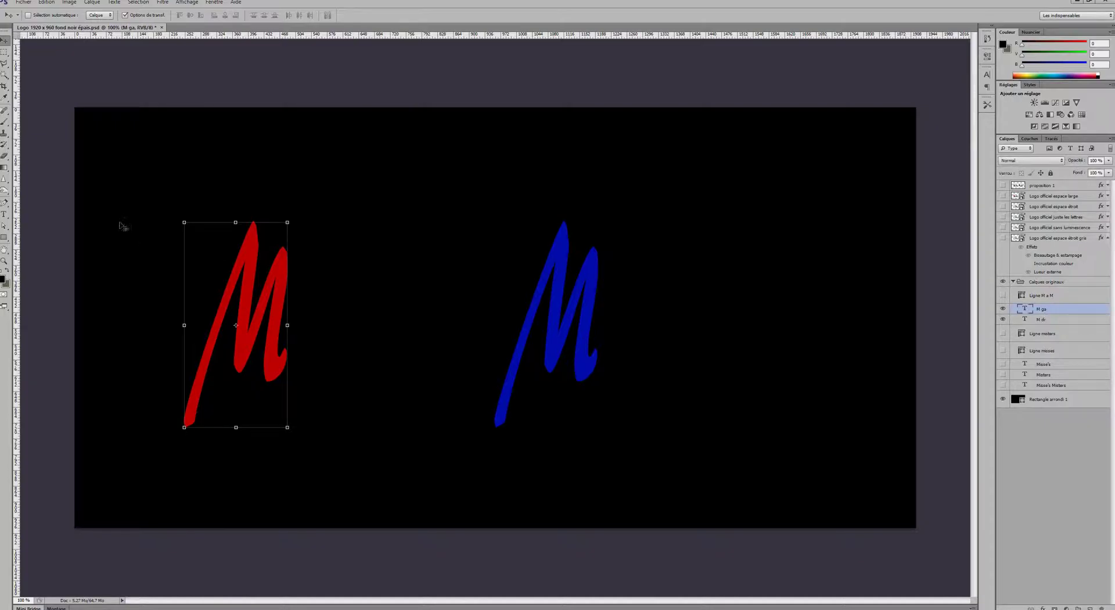
pyautogui.moveTo(245, 297); pyautogui.dragTo(492, 259)
pyautogui.click(1042, 501)
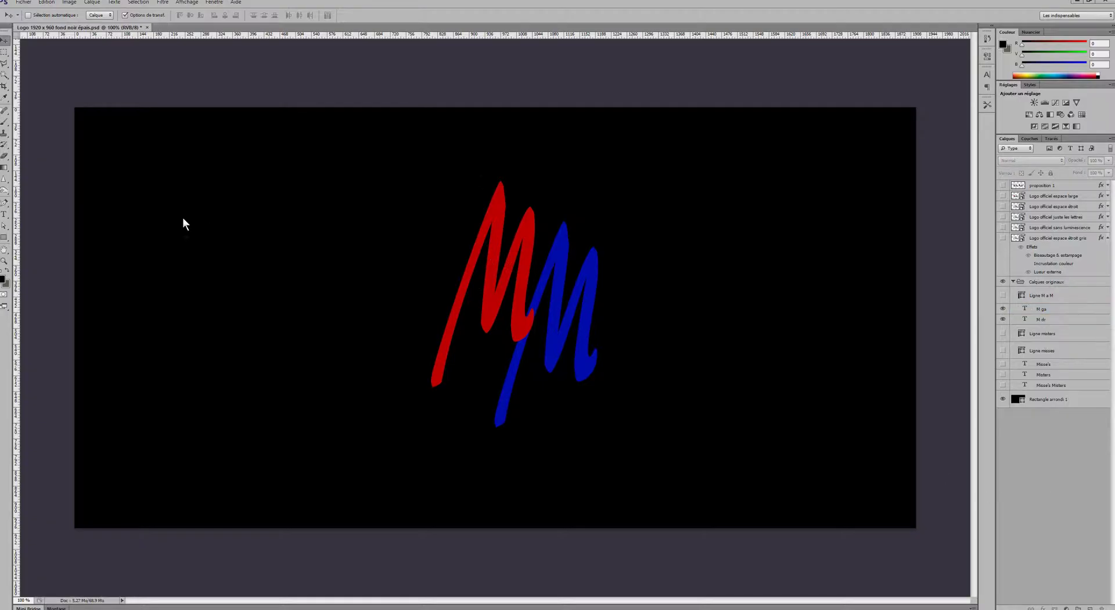
pyautogui.click(24, 3)
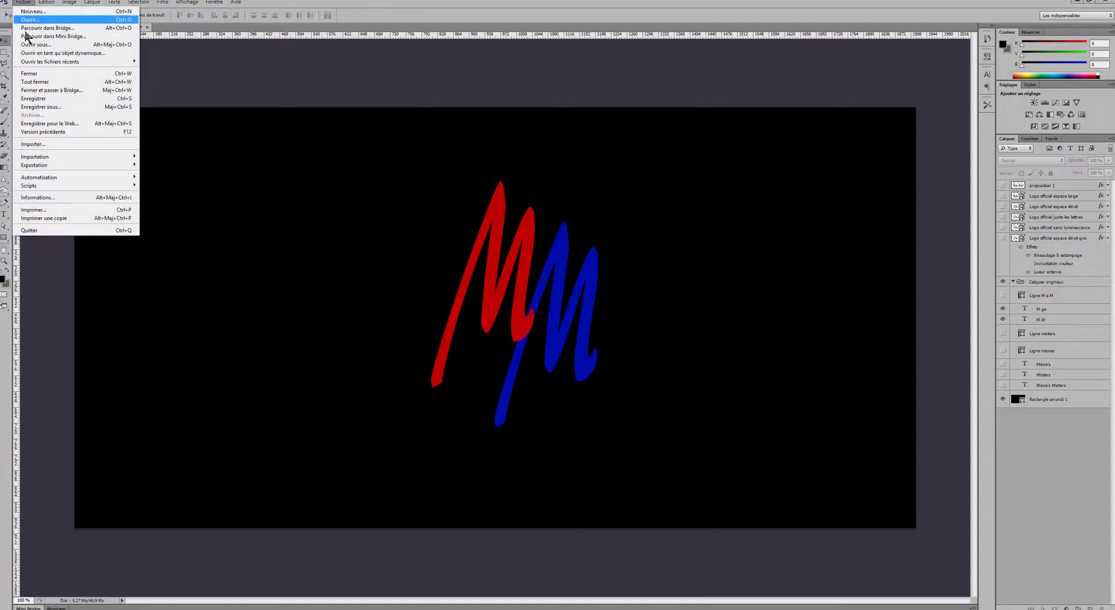
pyautogui.click(36, 107)
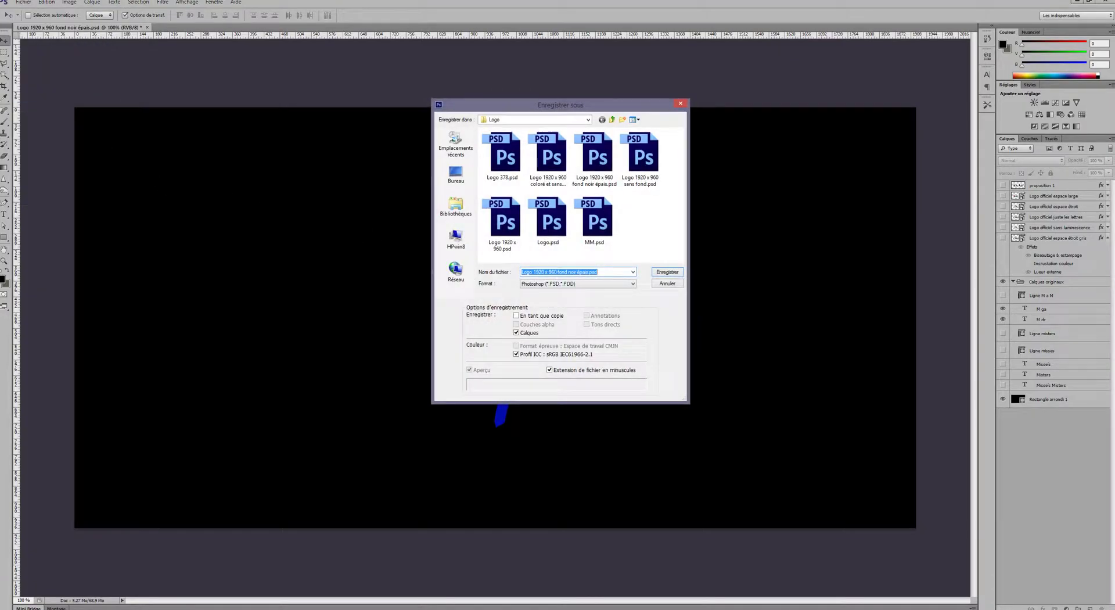
pyautogui.click(588, 272)
pyautogui.write('e.')
pyautogui.click(668, 283)
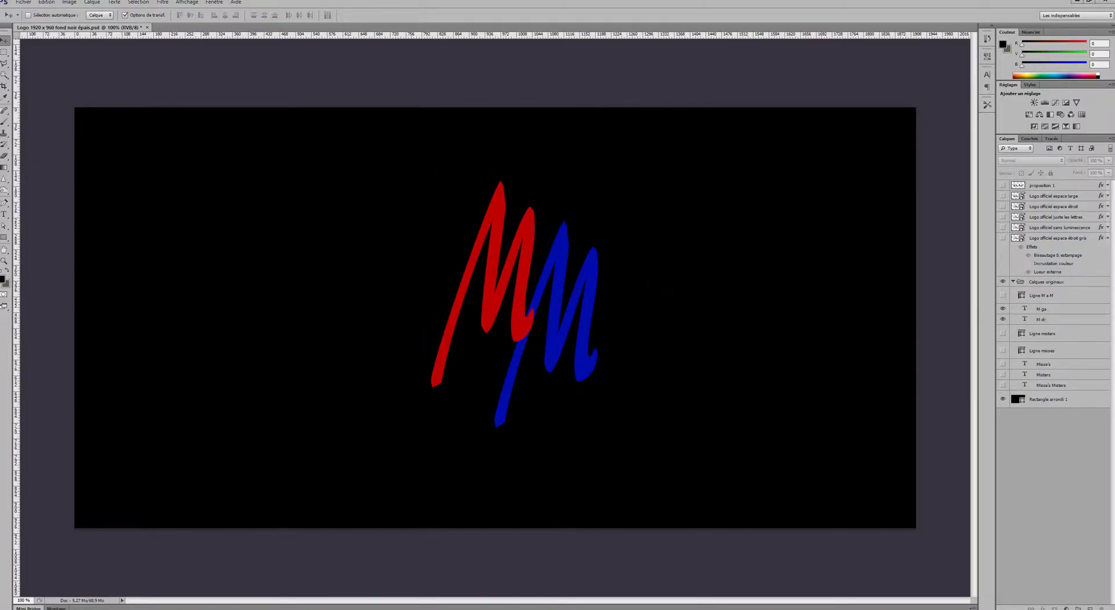
# Step: Start saving a copy of the MM logo in the Logo folder with PNG as the format, then cancel the save
pyautogui.click(24, 3)
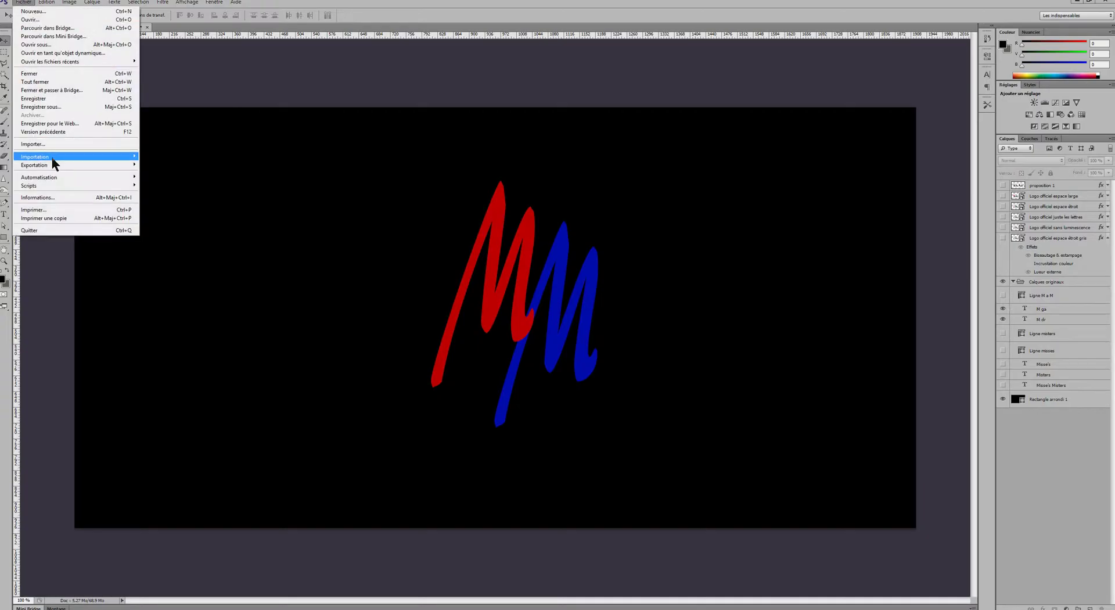
pyautogui.click(57, 109)
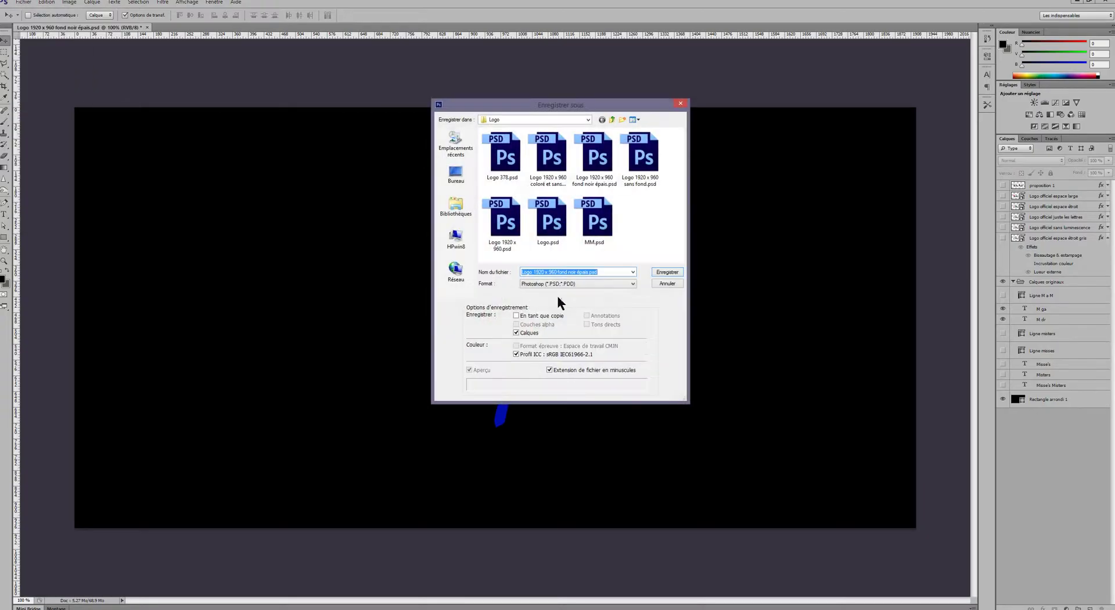
pyautogui.click(570, 283)
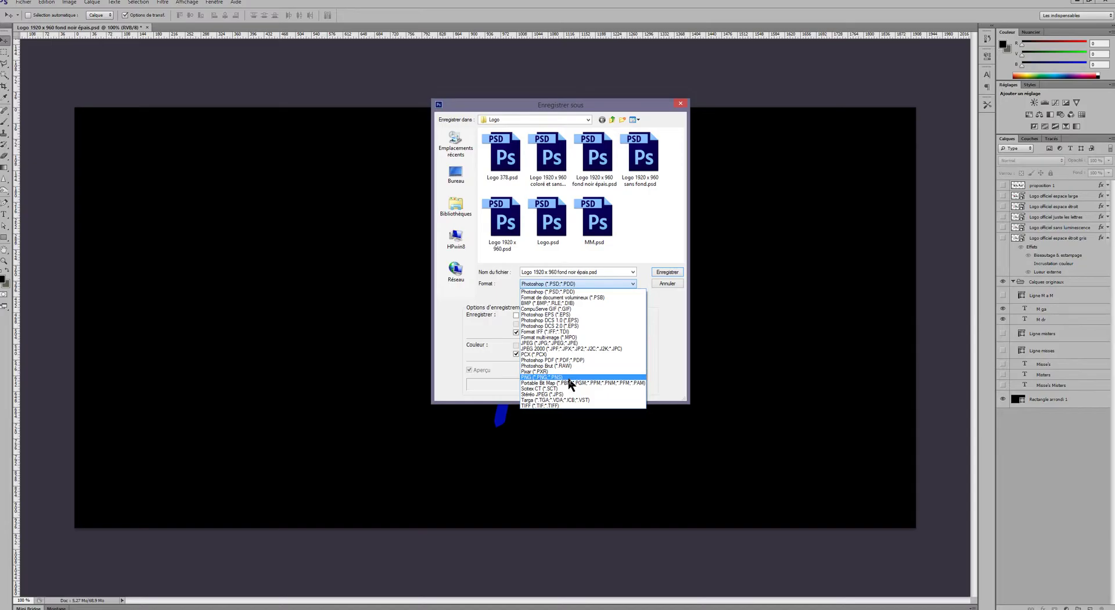
pyautogui.click(568, 378)
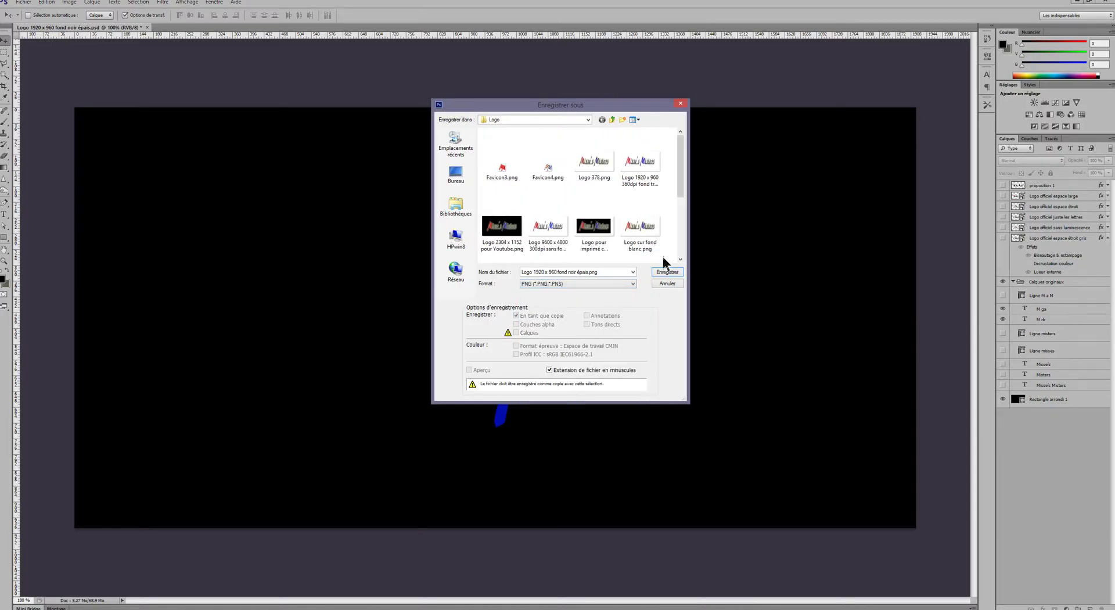
pyautogui.click(673, 282)
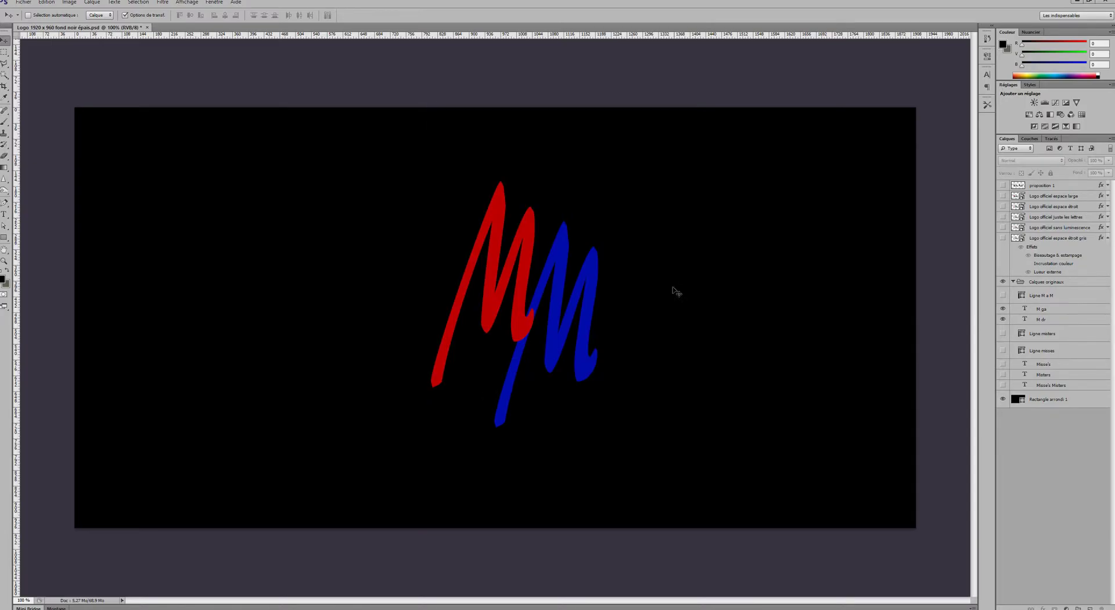